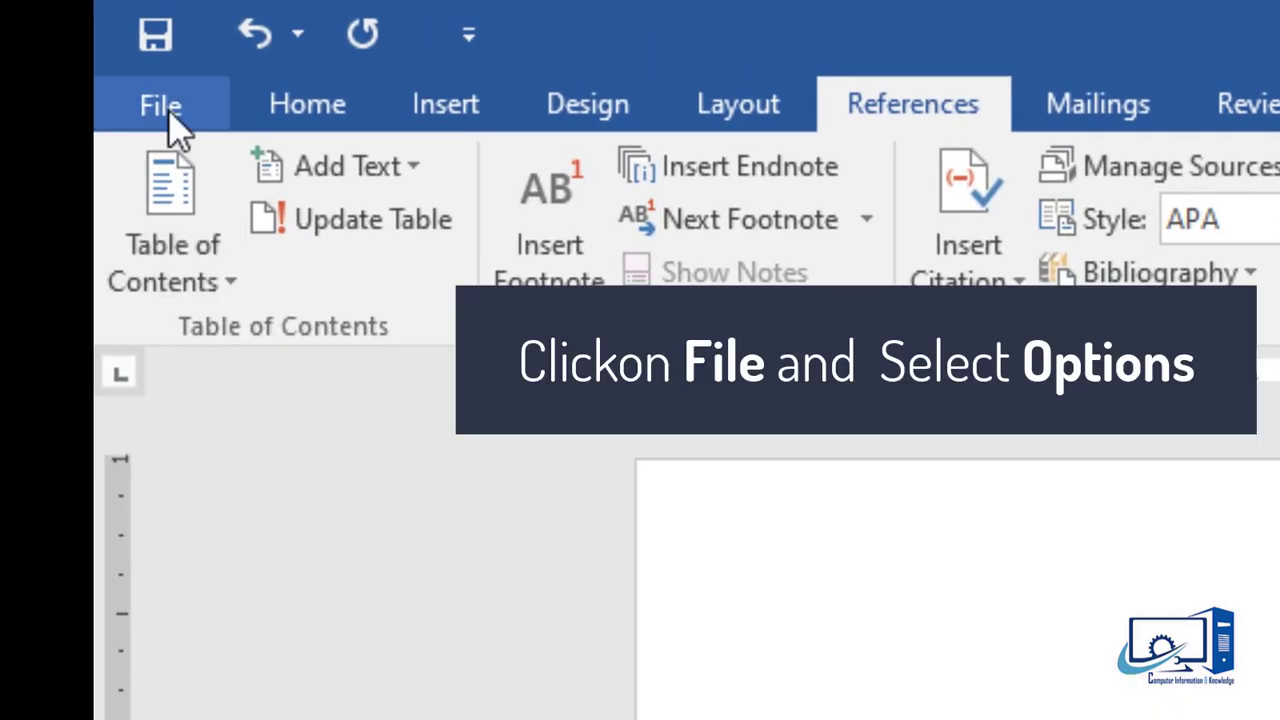
Step: Enable the EndNote Cite While You Write add-in in Word's COM Add-ins options
{"action": "left_click", "coordinate": [160, 105]}
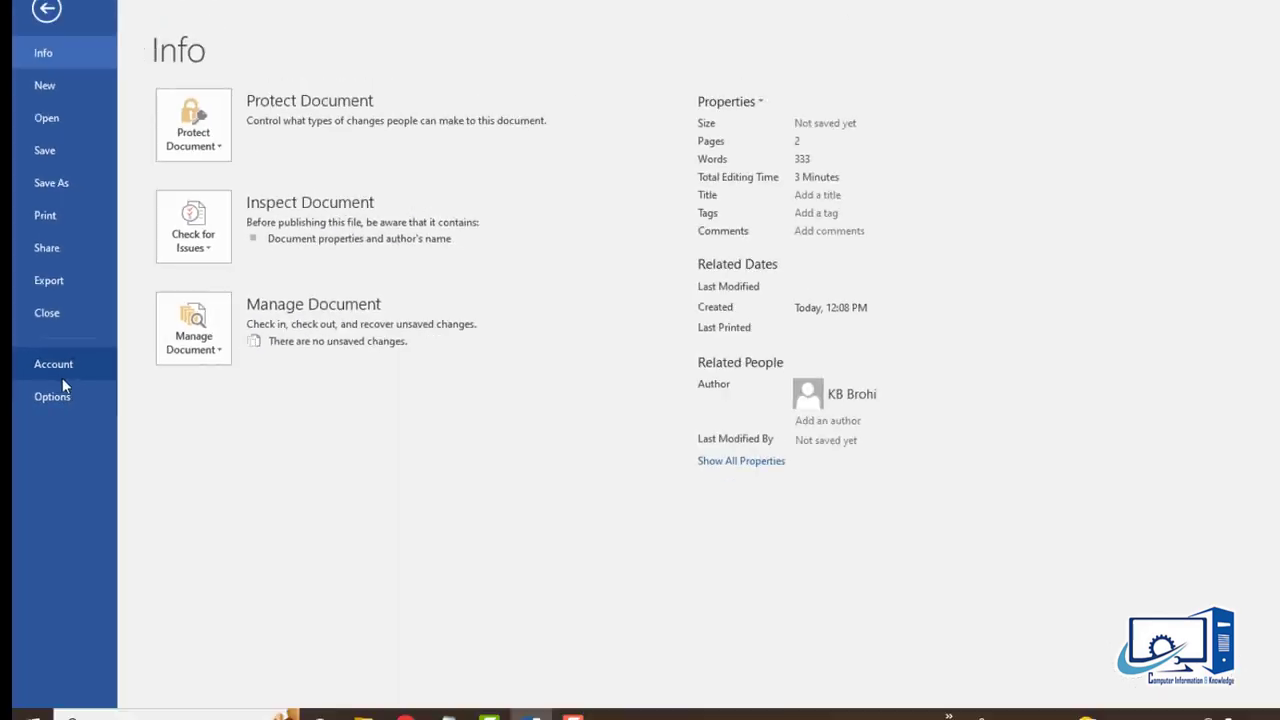
{"action": "left_click", "coordinate": [52, 396]}
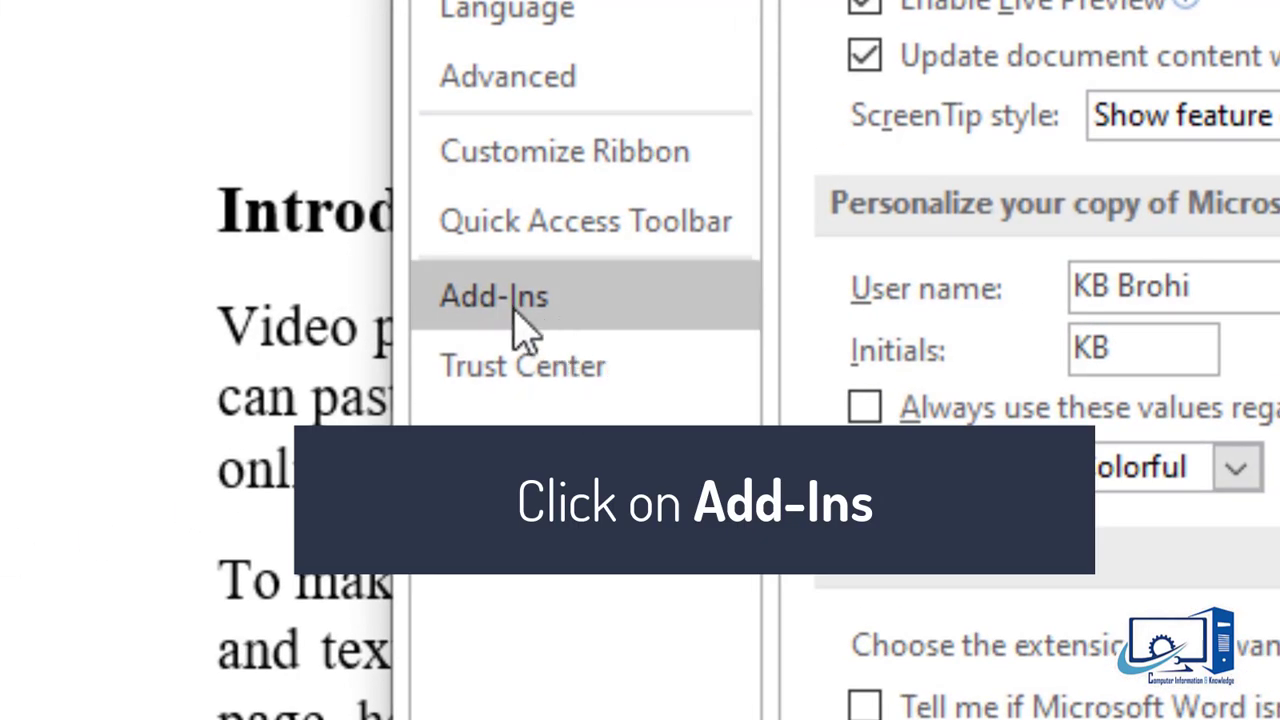
{"action": "left_click", "coordinate": [515, 305]}
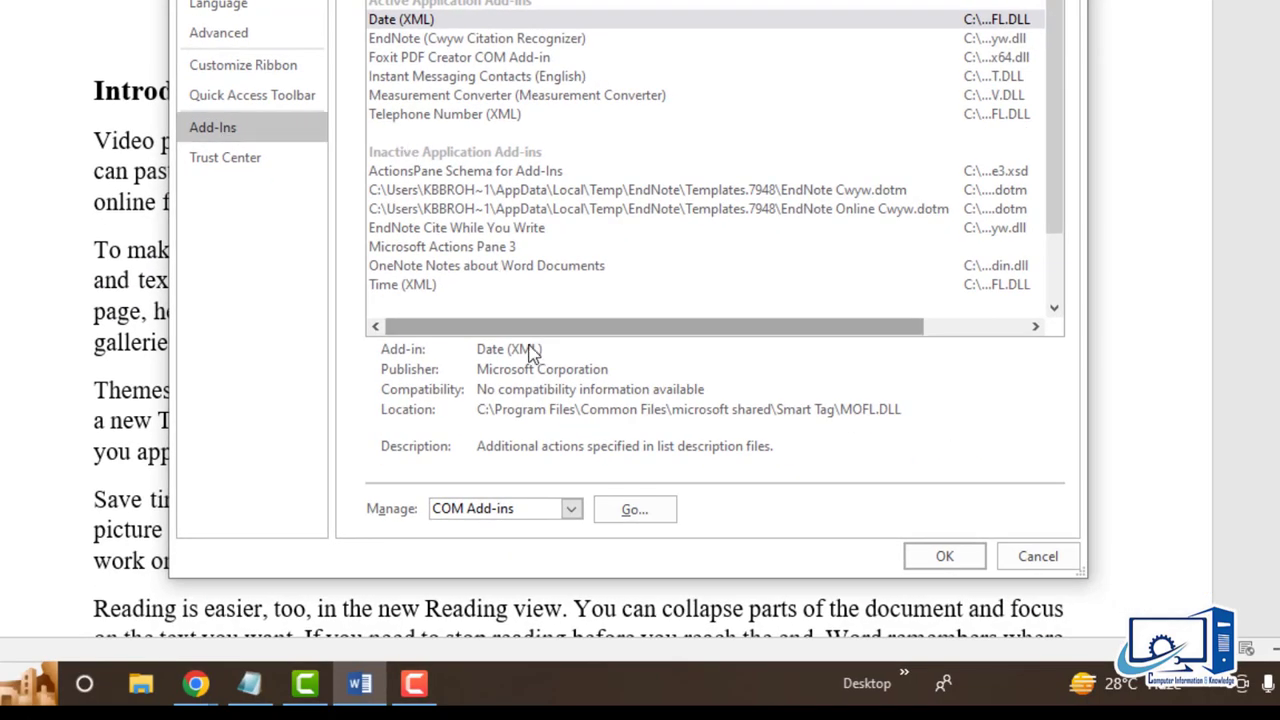
{"action": "left_click", "coordinate": [571, 511]}
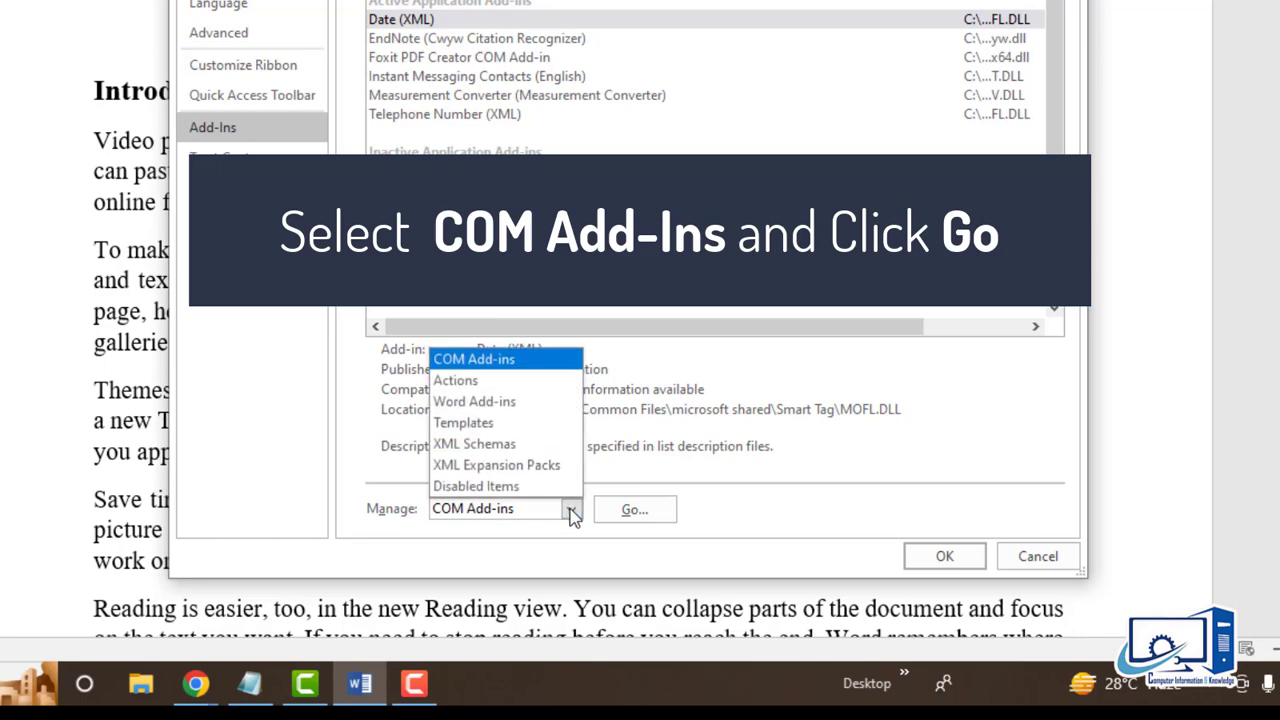
{"action": "left_click", "coordinate": [544, 510]}
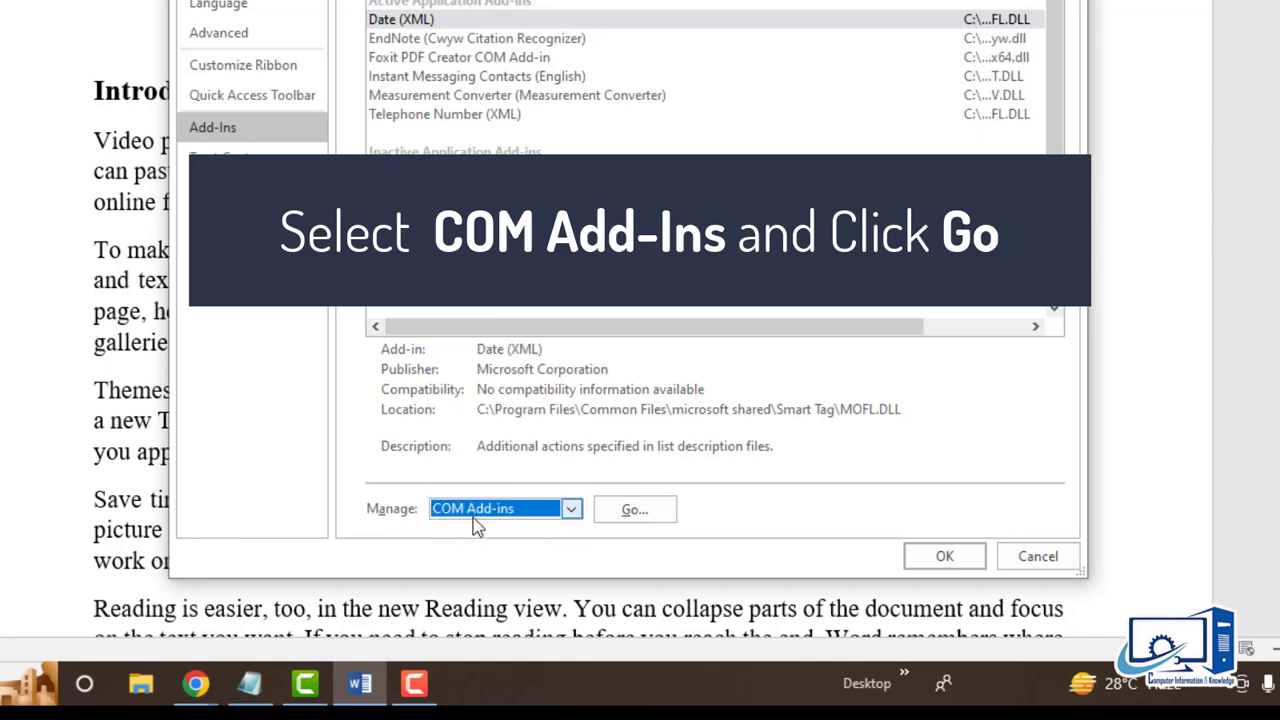
{"action": "left_click", "coordinate": [638, 511]}
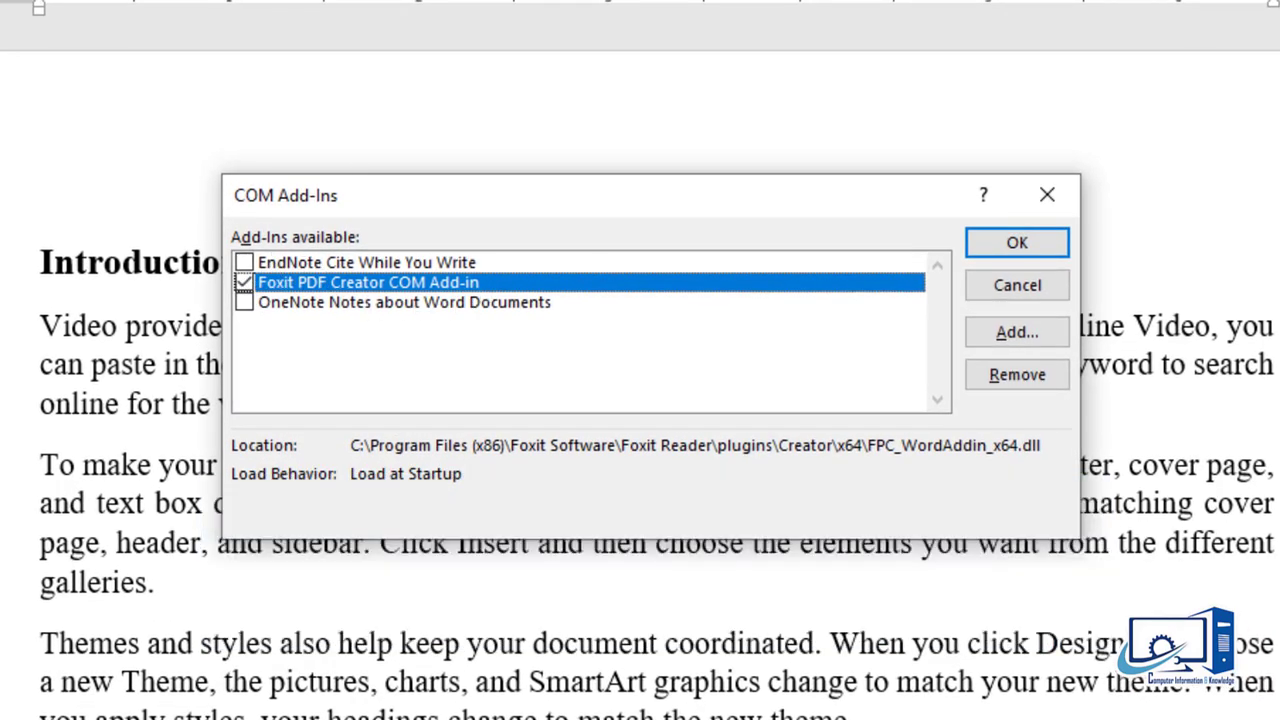
{"action": "left_click", "coordinate": [244, 263]}
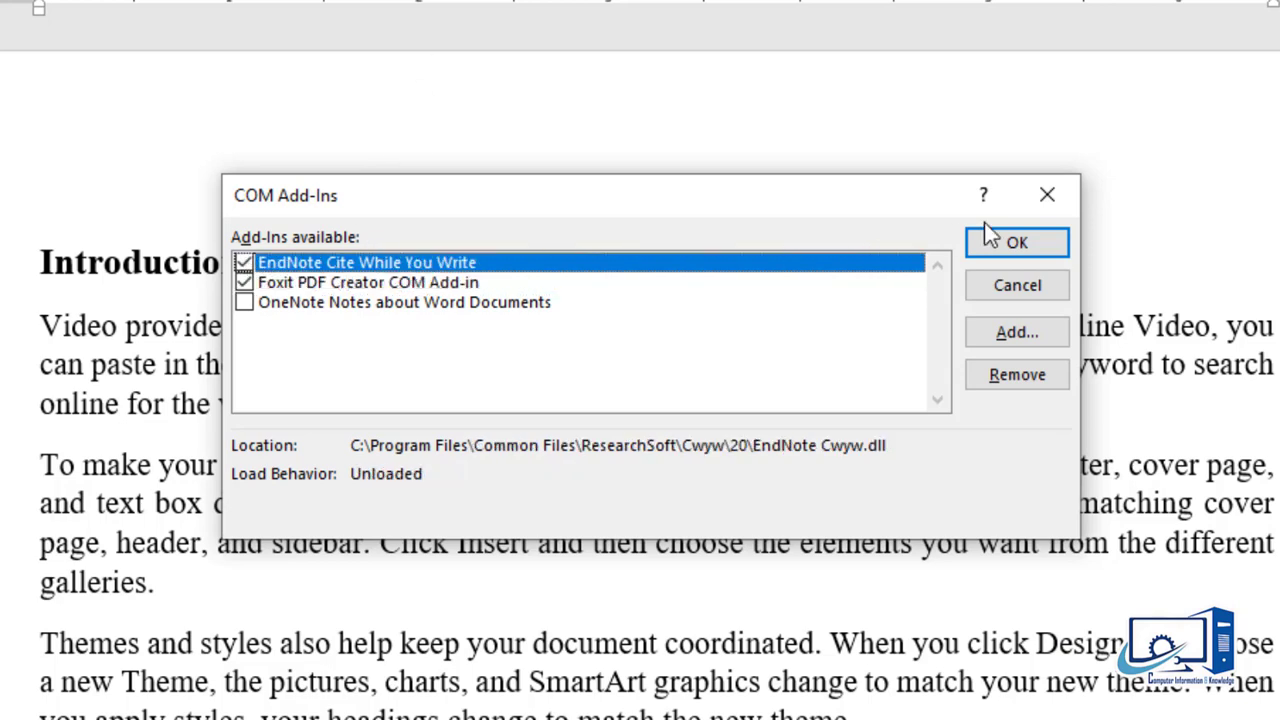
{"action": "left_click", "coordinate": [1017, 245]}
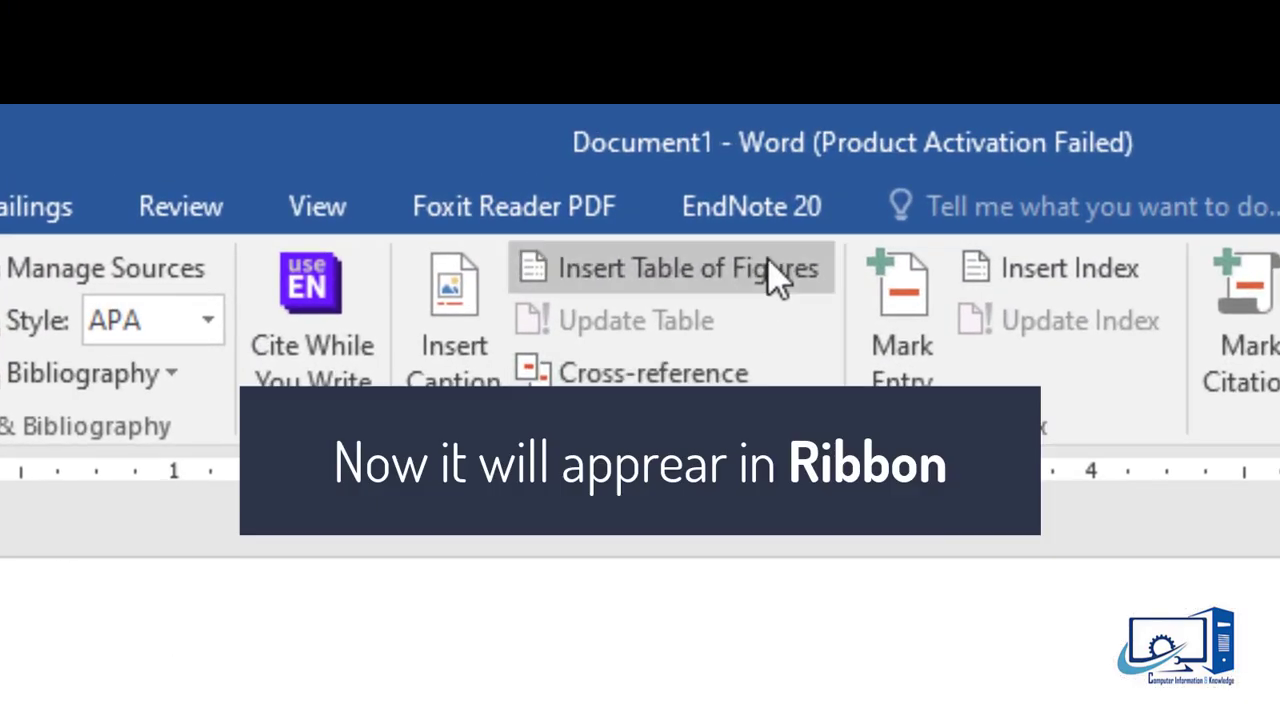
Step: Examine the EndNote 20 citation tools and the available bibliography styles, leaving the style at APA 7th
{"action": "left_click", "coordinate": [760, 206]}
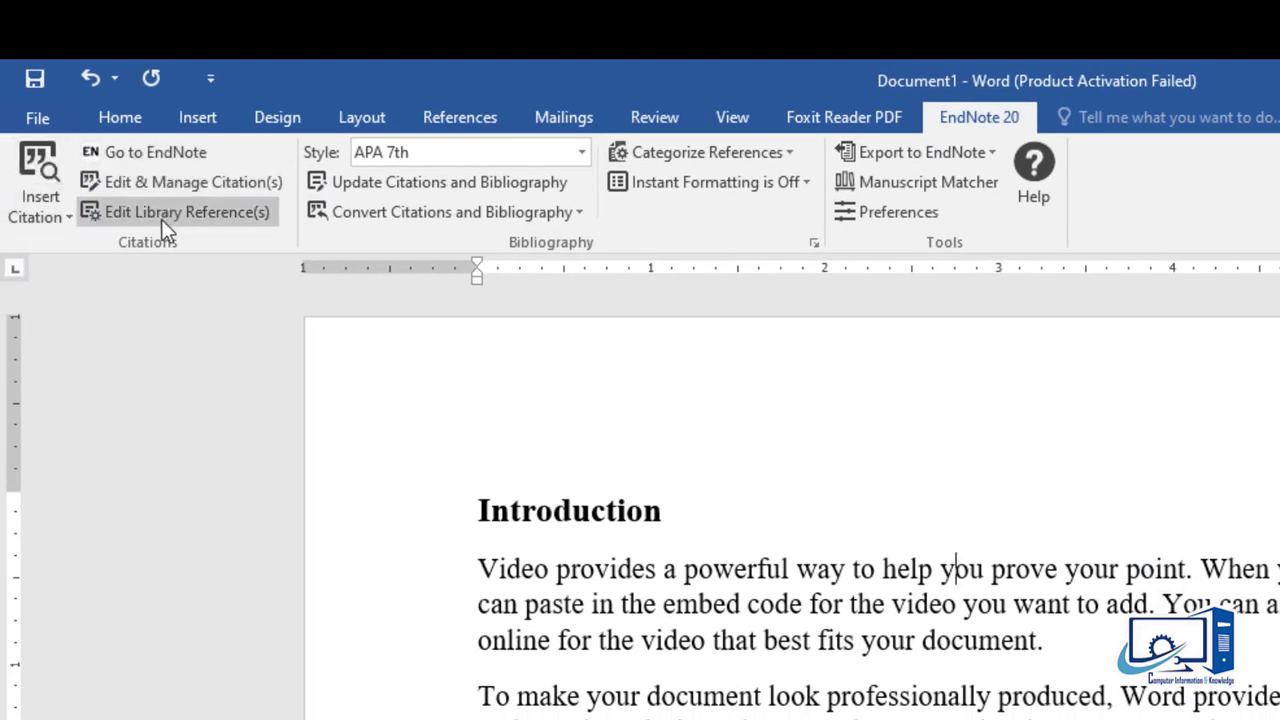
{"action": "left_click", "coordinate": [581, 153]}
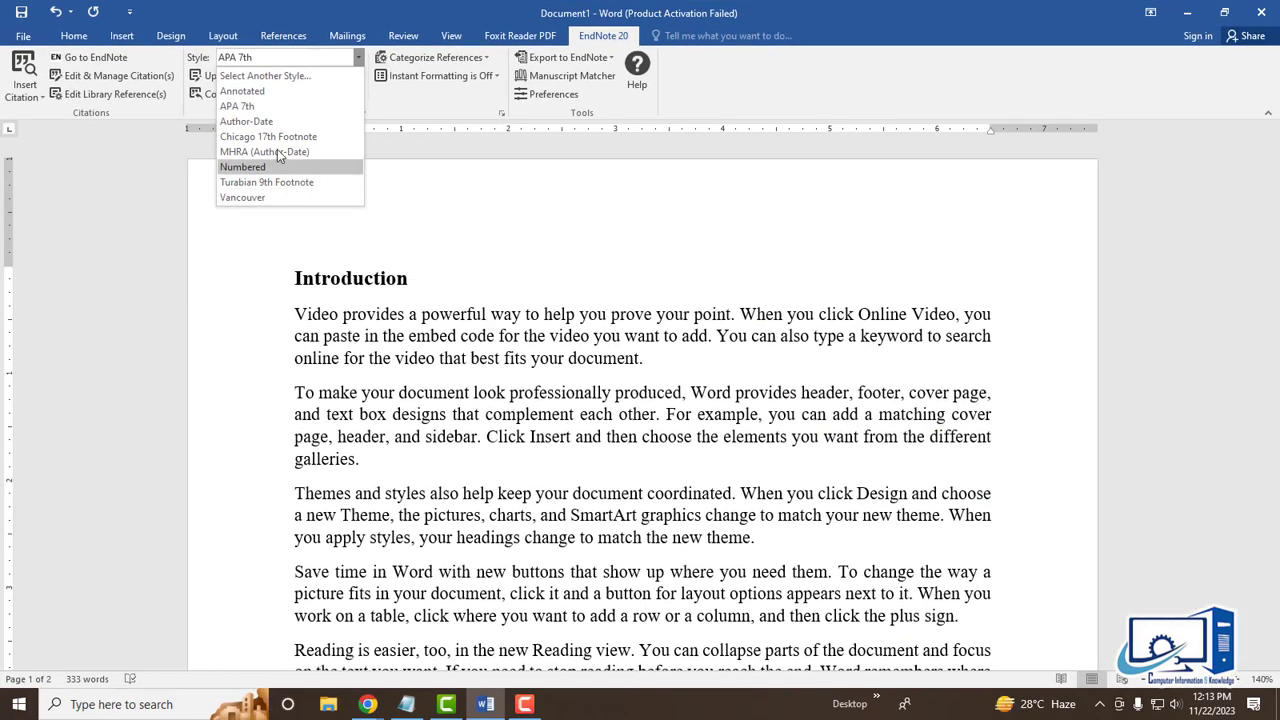
{"action": "left_click", "coordinate": [495, 318]}
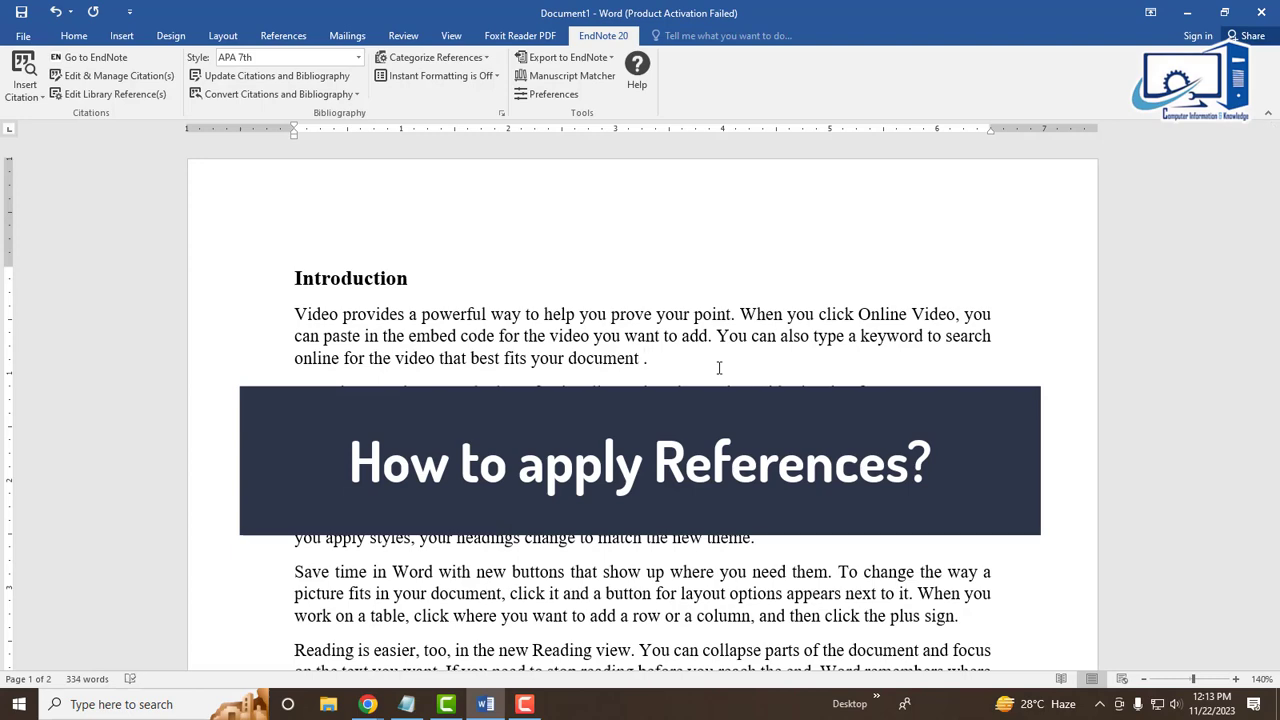
Step: Launch EndNote to open My EndNote Library, and switch back to the Word document
{"action": "left_click", "coordinate": [85, 704]}
{"action": "type", "text": "end"}
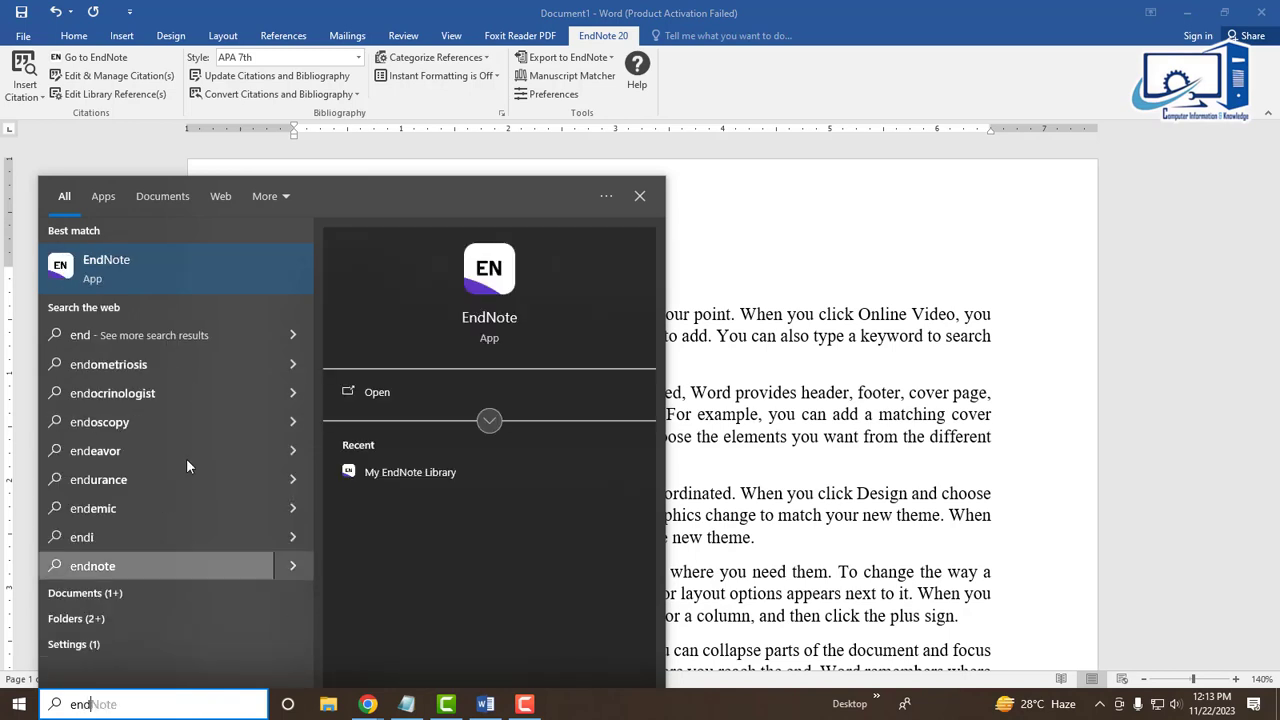
{"action": "left_click", "coordinate": [98, 277]}
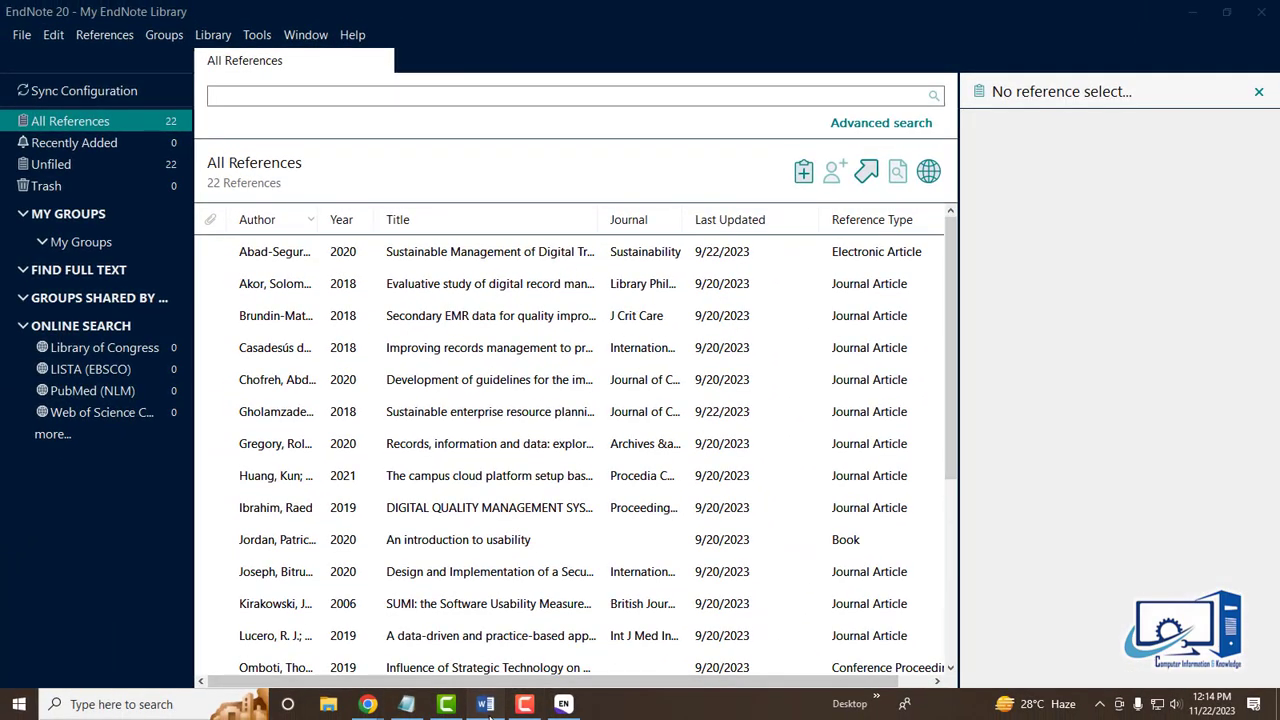
{"action": "left_click", "coordinate": [487, 705]}
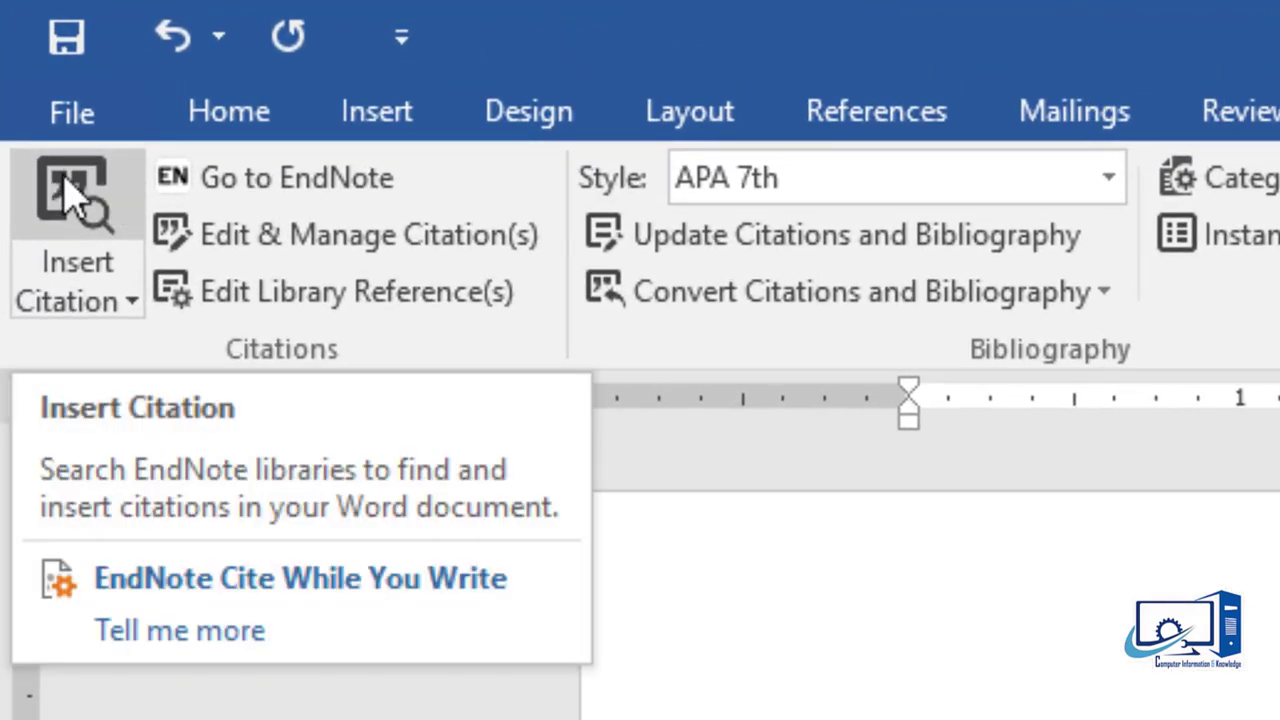
Step: Start an EndNote citation for the first paragraph and search the libraries by author surname for the 2020 digital transformation article
{"action": "left_click", "coordinate": [75, 195]}
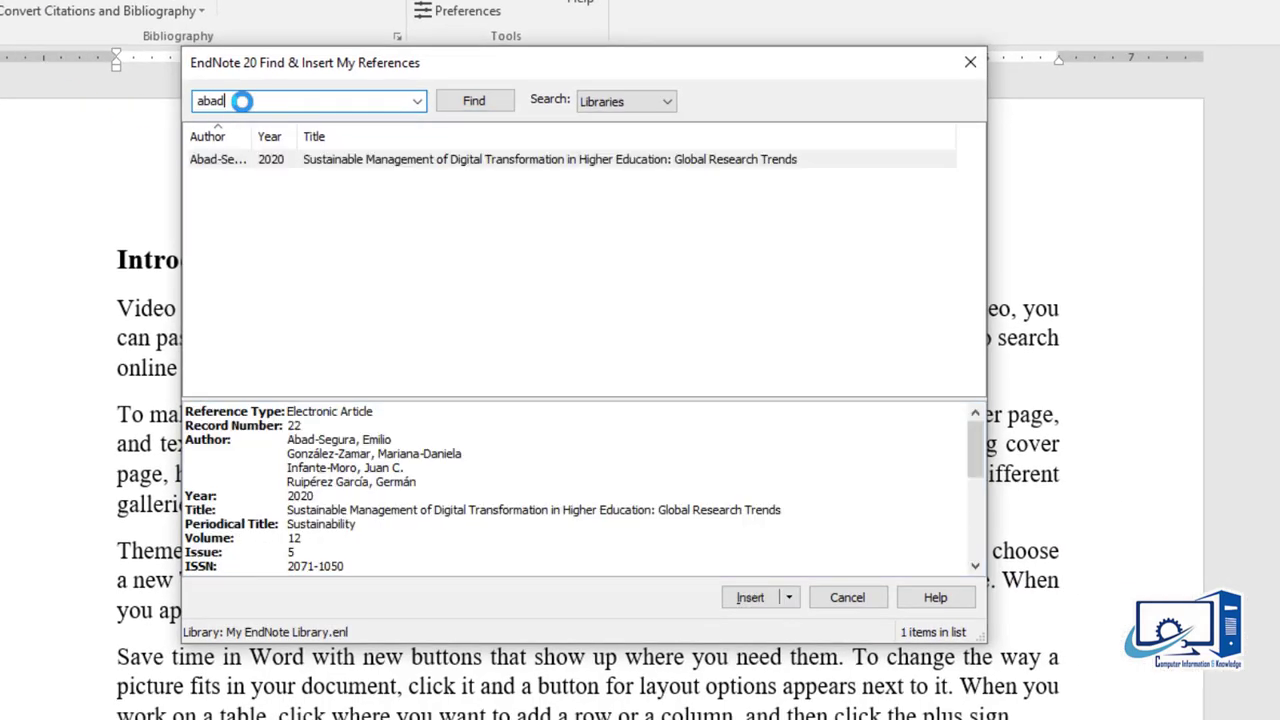
{"action": "type", "text": "abad"}
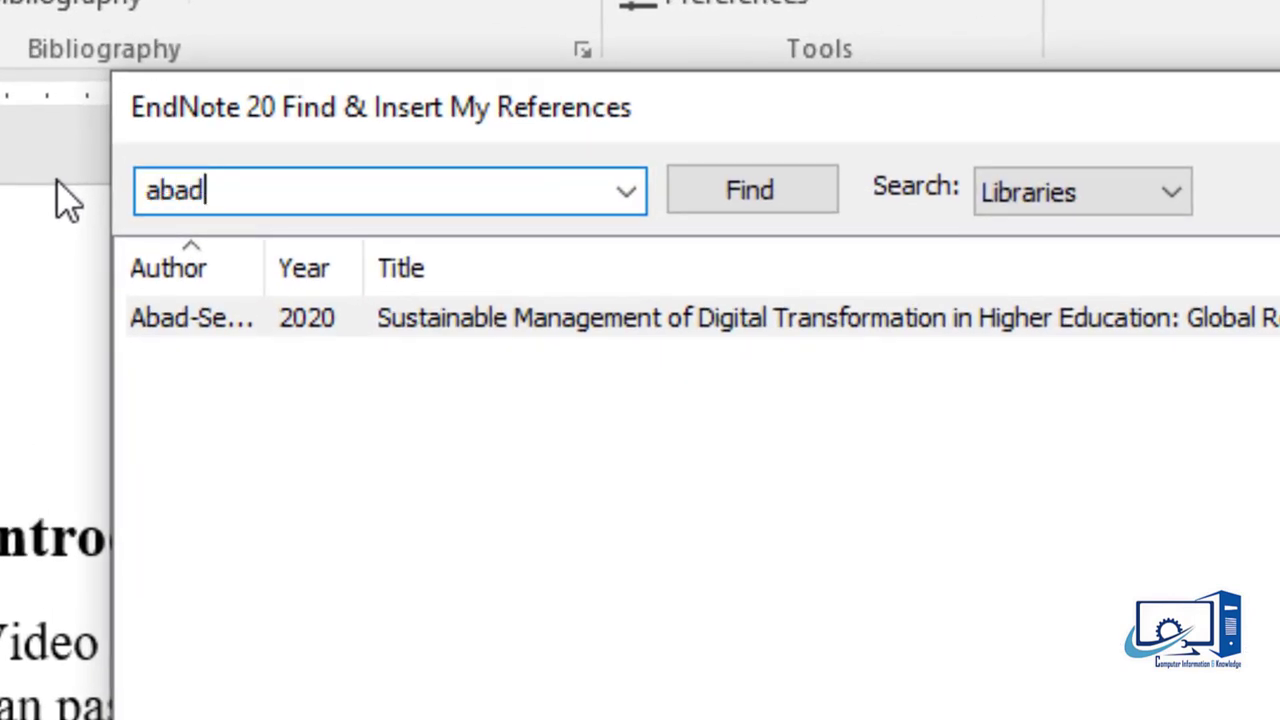
{"action": "left_click", "coordinate": [800, 205]}
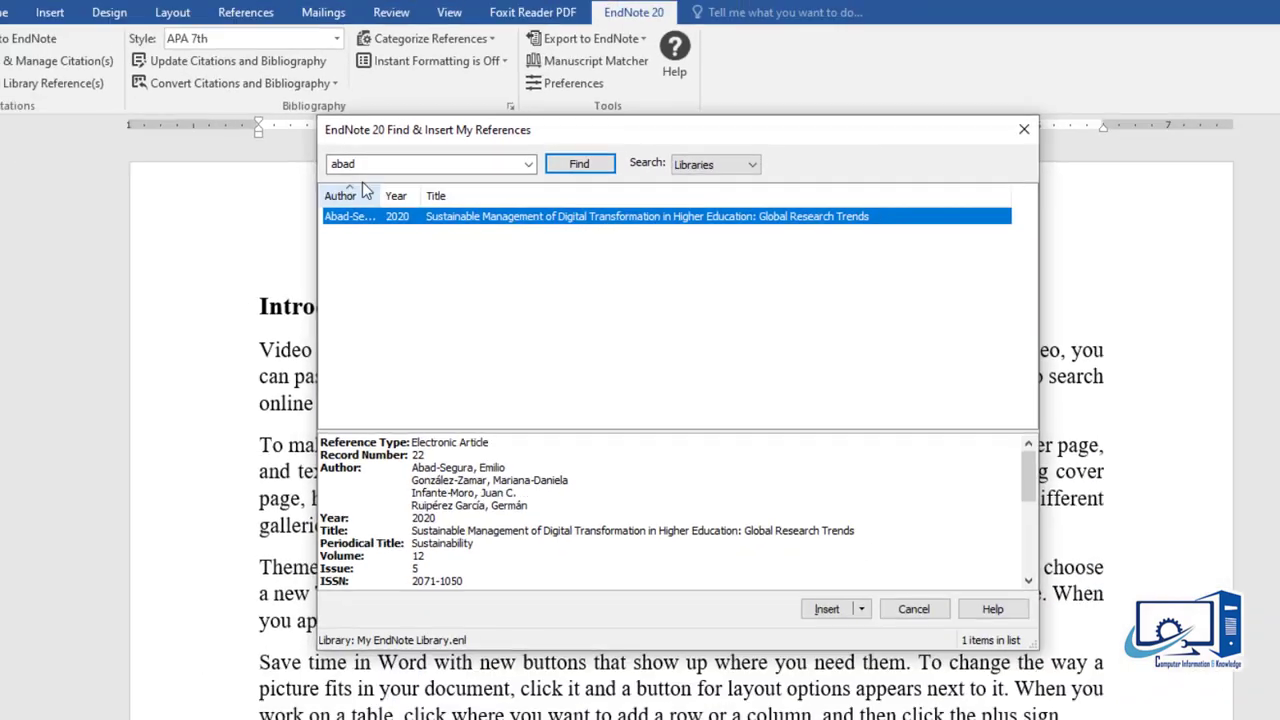
{"action": "double_click", "coordinate": [210, 190]}
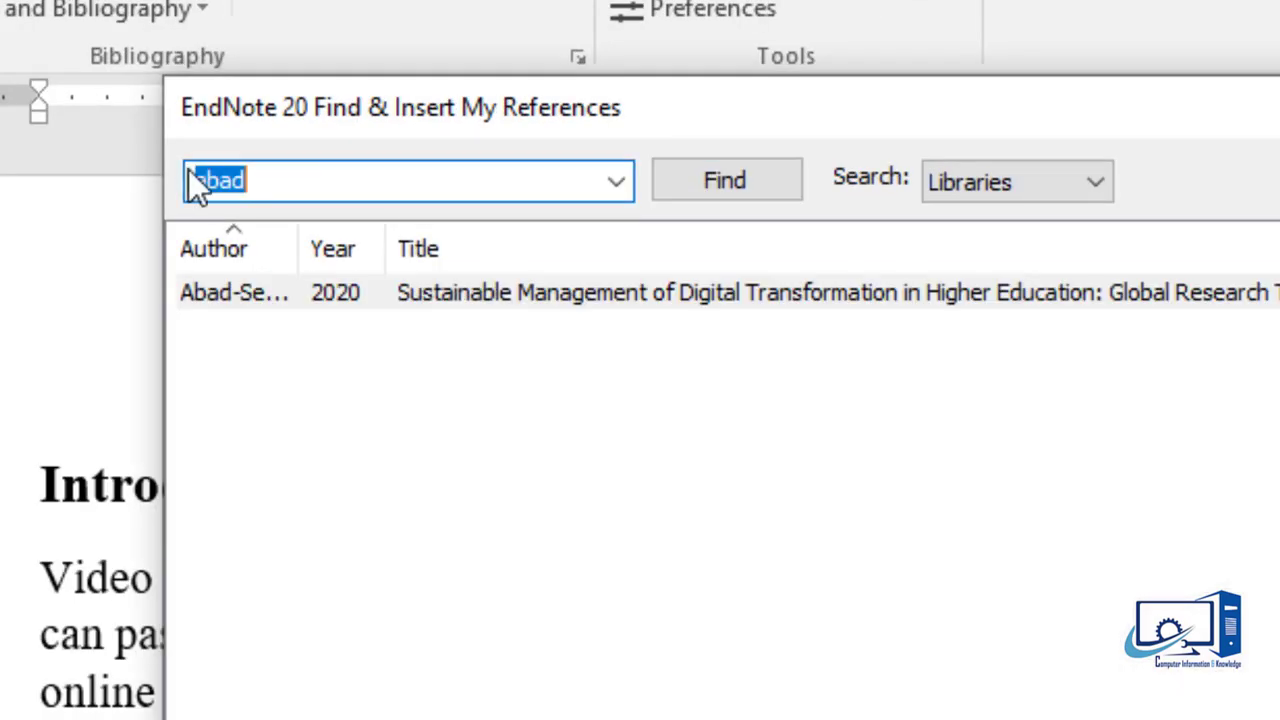
{"action": "left_click", "coordinate": [616, 182]}
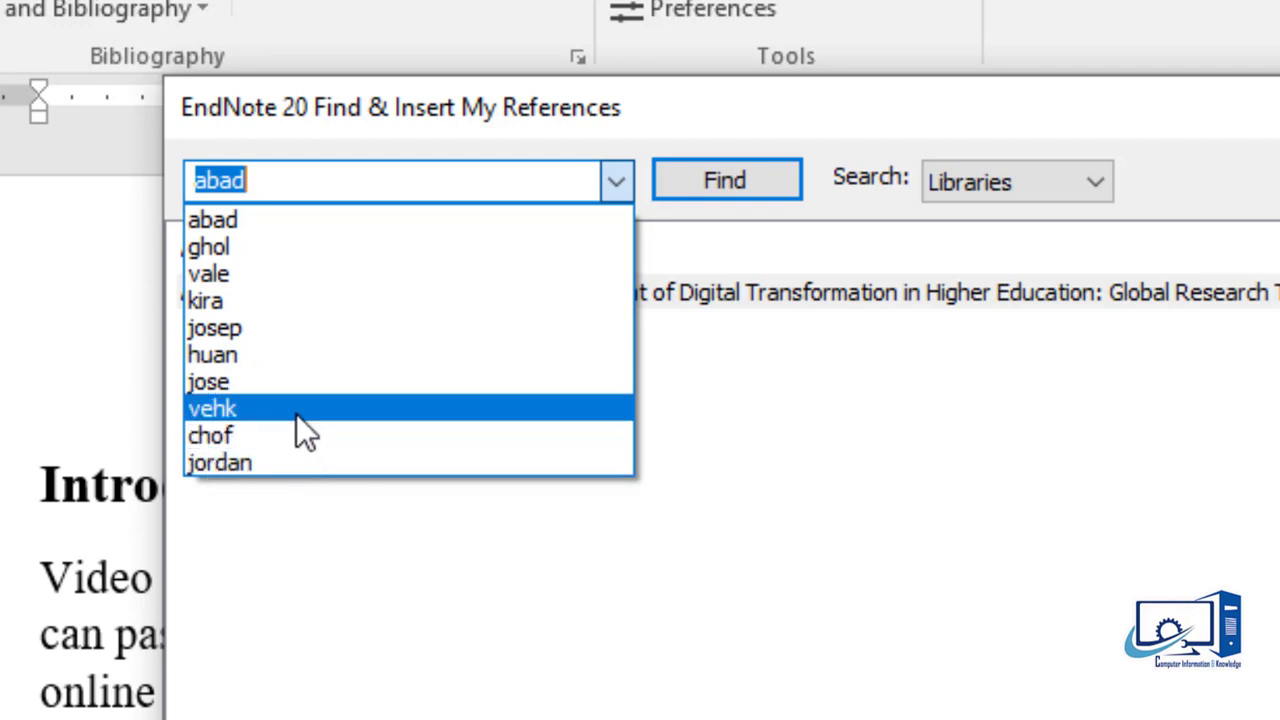
{"action": "left_click", "coordinate": [302, 240]}
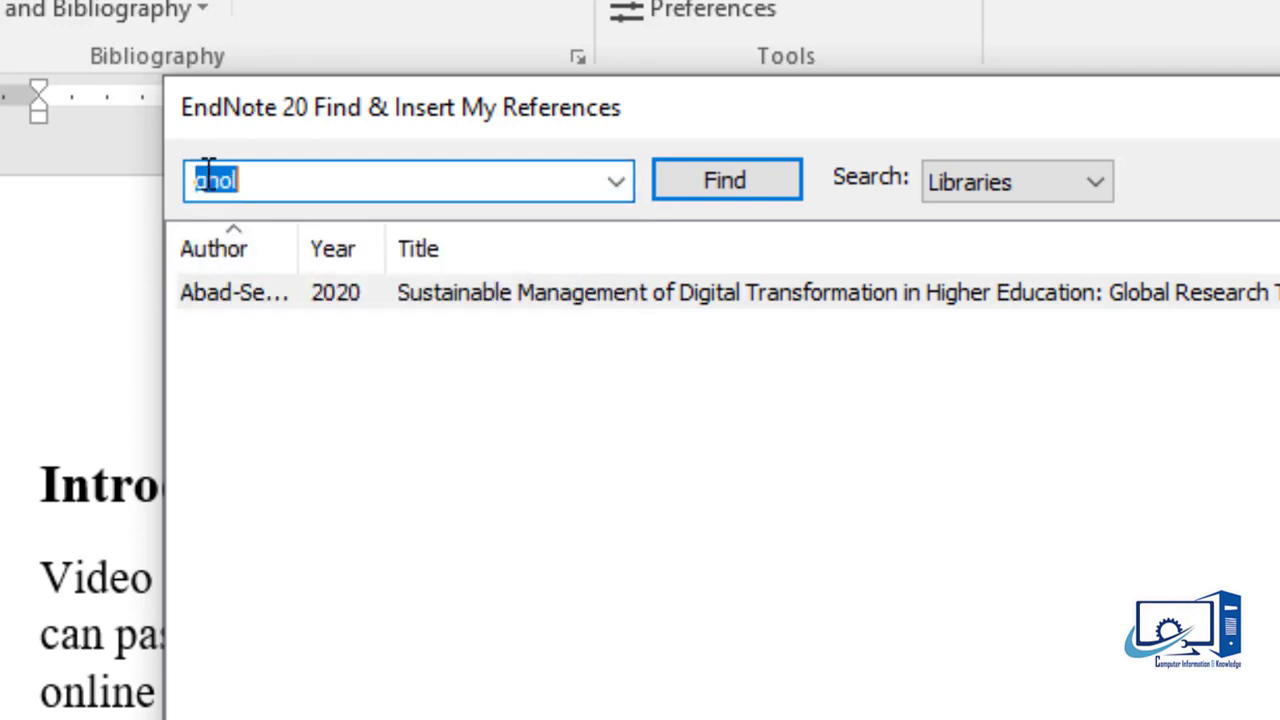
{"action": "left_click", "coordinate": [426, 166]}
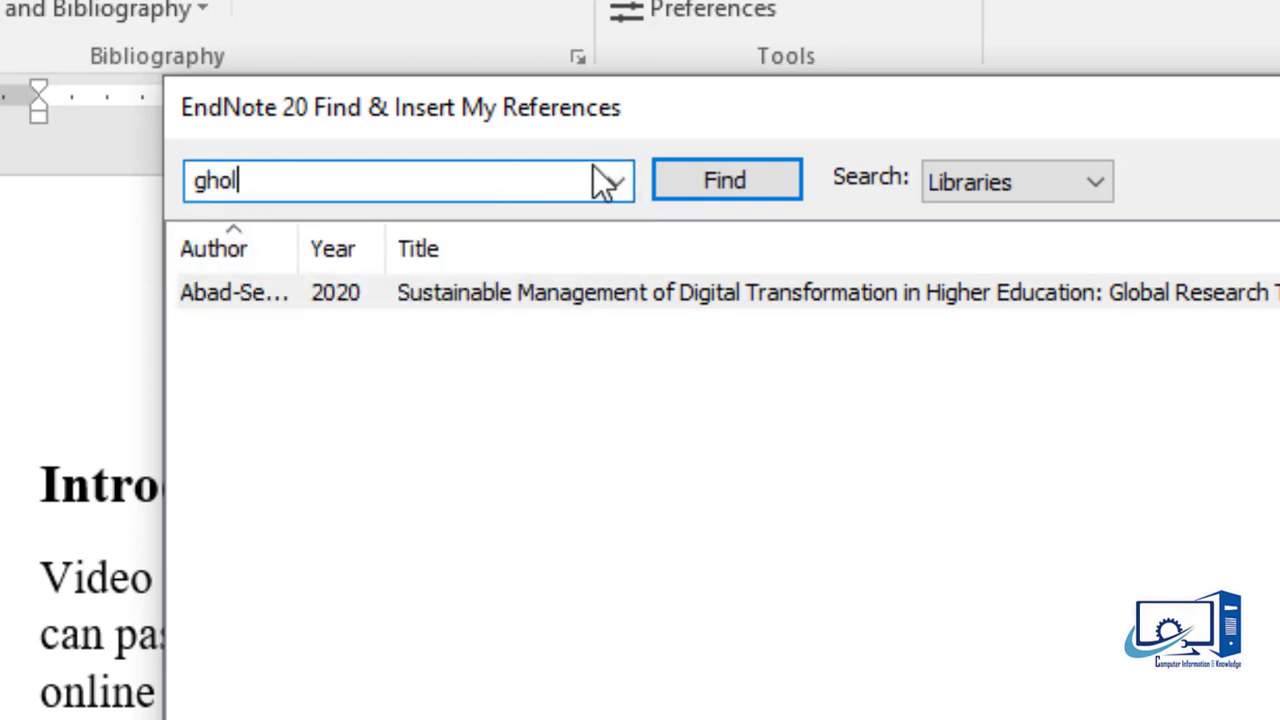
Step: Find "Sustainable Management of Digital Transformation in Higher Education" by its author's surname and insert its citation at the end of the first paragraph
{"action": "left_click_drag", "start_coordinate": [594, 177], "coordinate": [152, 158]}
{"action": "type", "text": "abad"}
{"action": "left_click", "coordinate": [738, 178]}
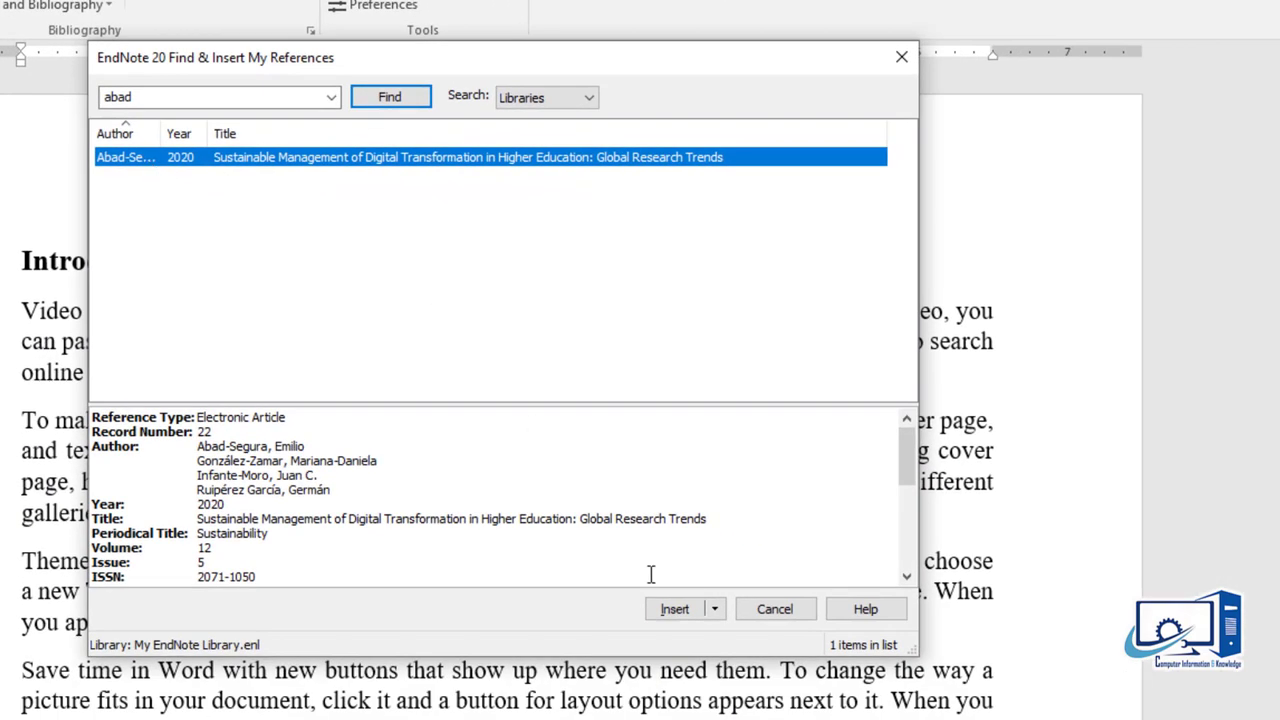
{"action": "left_click", "coordinate": [675, 610]}
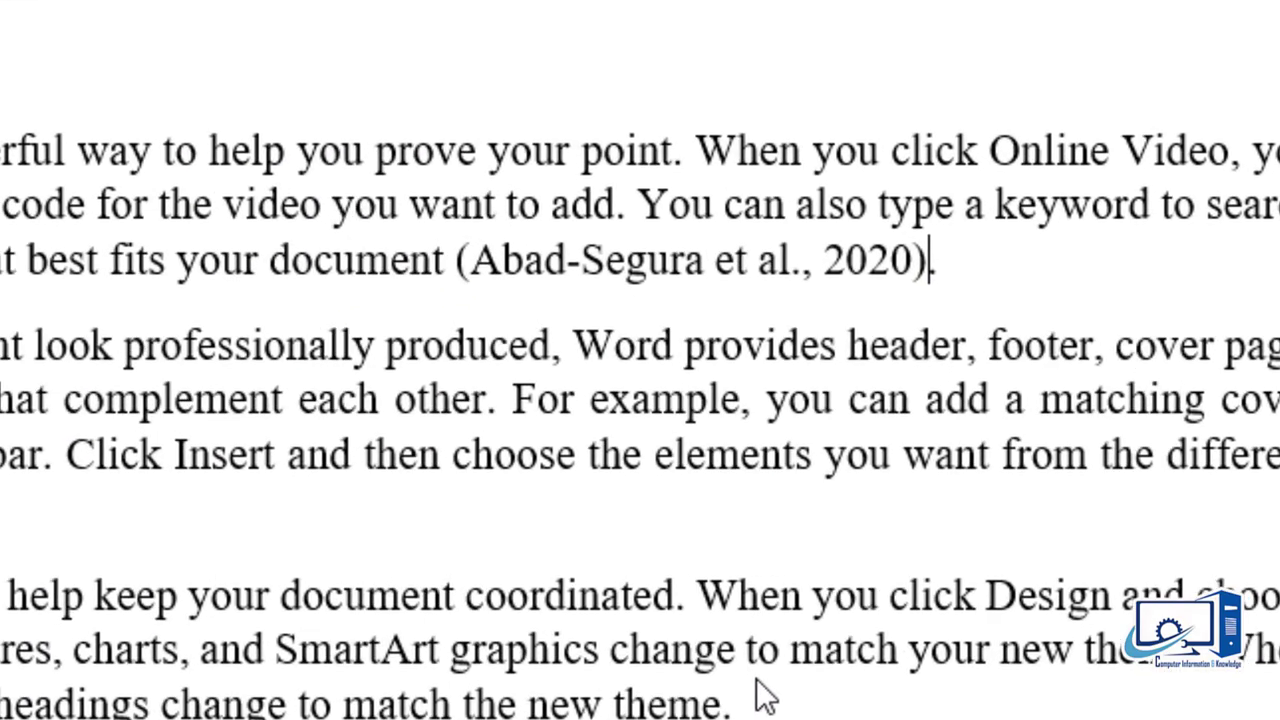
Step: Check the inserted in-text citation and its bibliography entry on the document's last page
{"action": "left_click", "coordinate": [572, 258]}
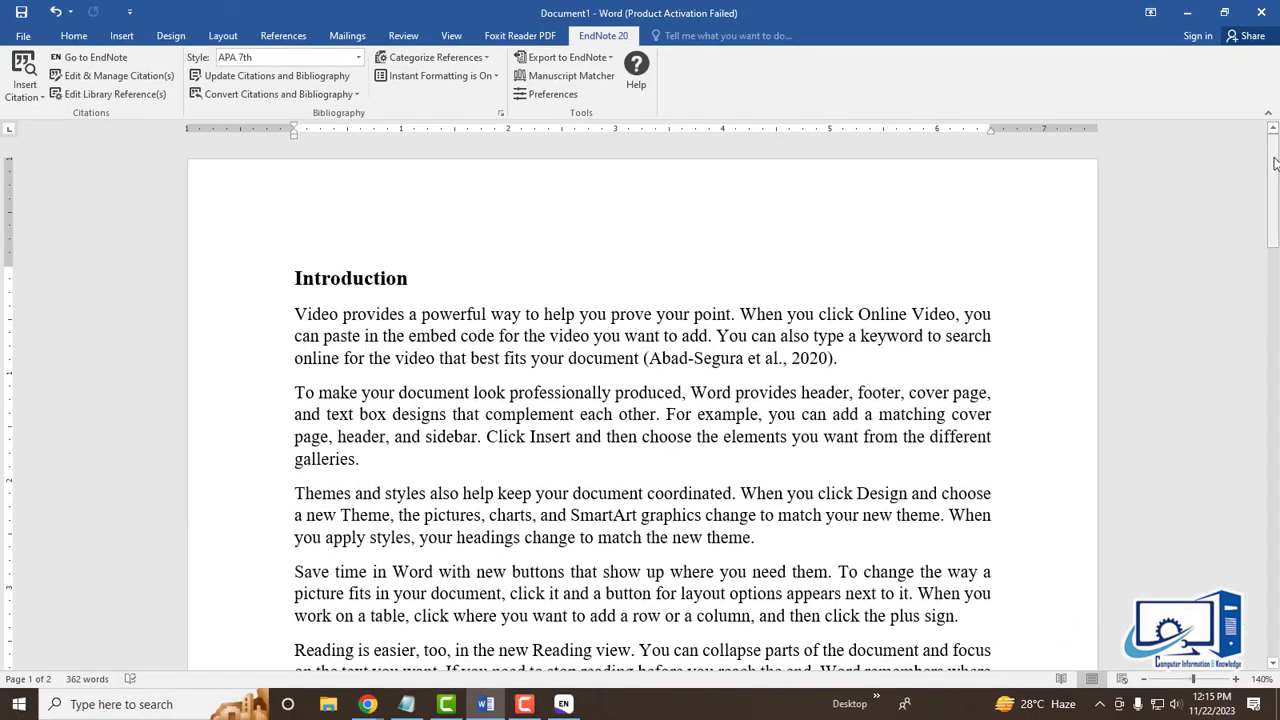
{"action": "left_click_drag", "start_coordinate": [1275, 163], "coordinate": [1275, 418]}
{"action": "left_click", "coordinate": [454, 414]}
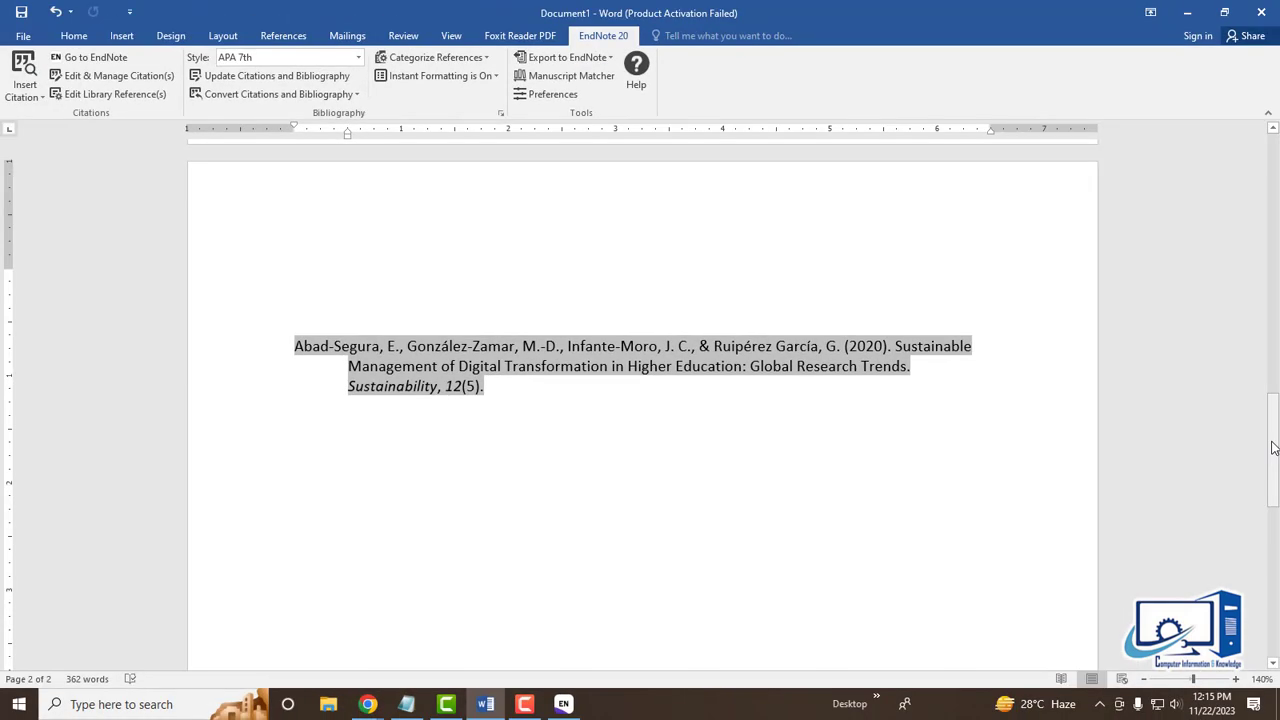
Step: Insert the citation for the 2020 article "Development of guidelines for the implementation of sustainable enterprise resource planning systems" before the second paragraph's final period
{"action": "left_click_drag", "start_coordinate": [1271, 418], "coordinate": [1270, 150]}
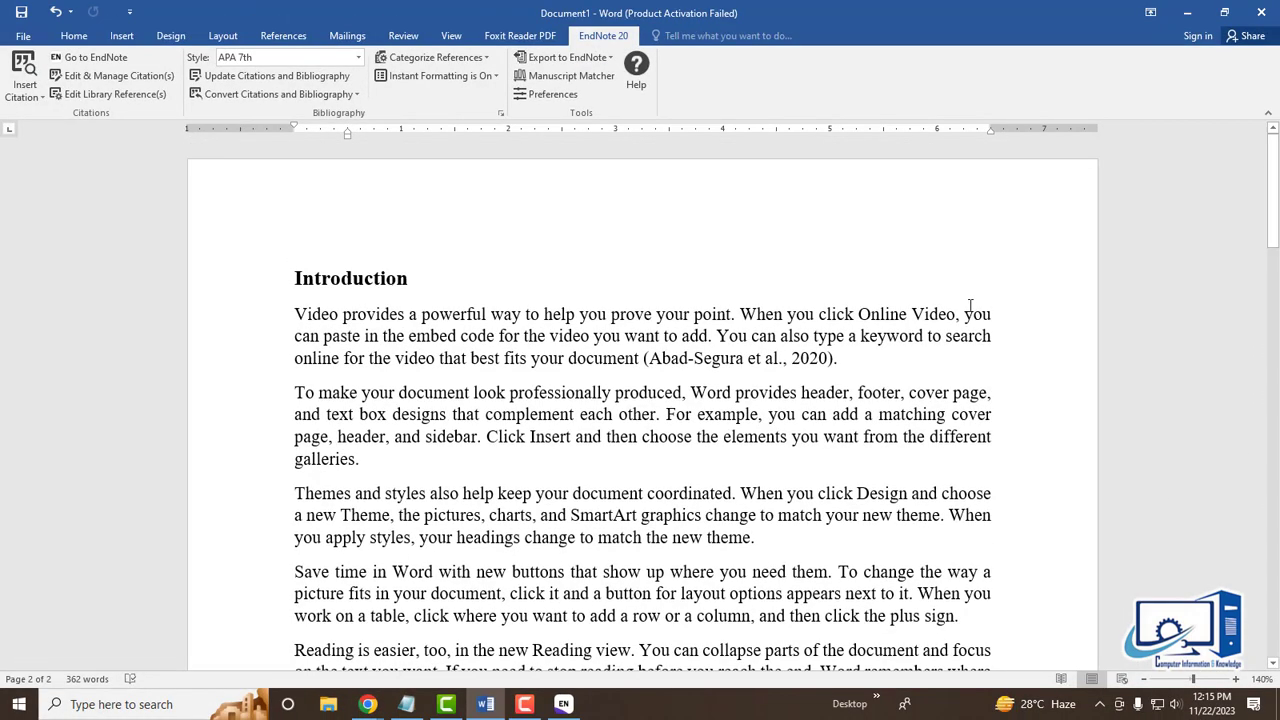
{"action": "left_click", "coordinate": [356, 458]}
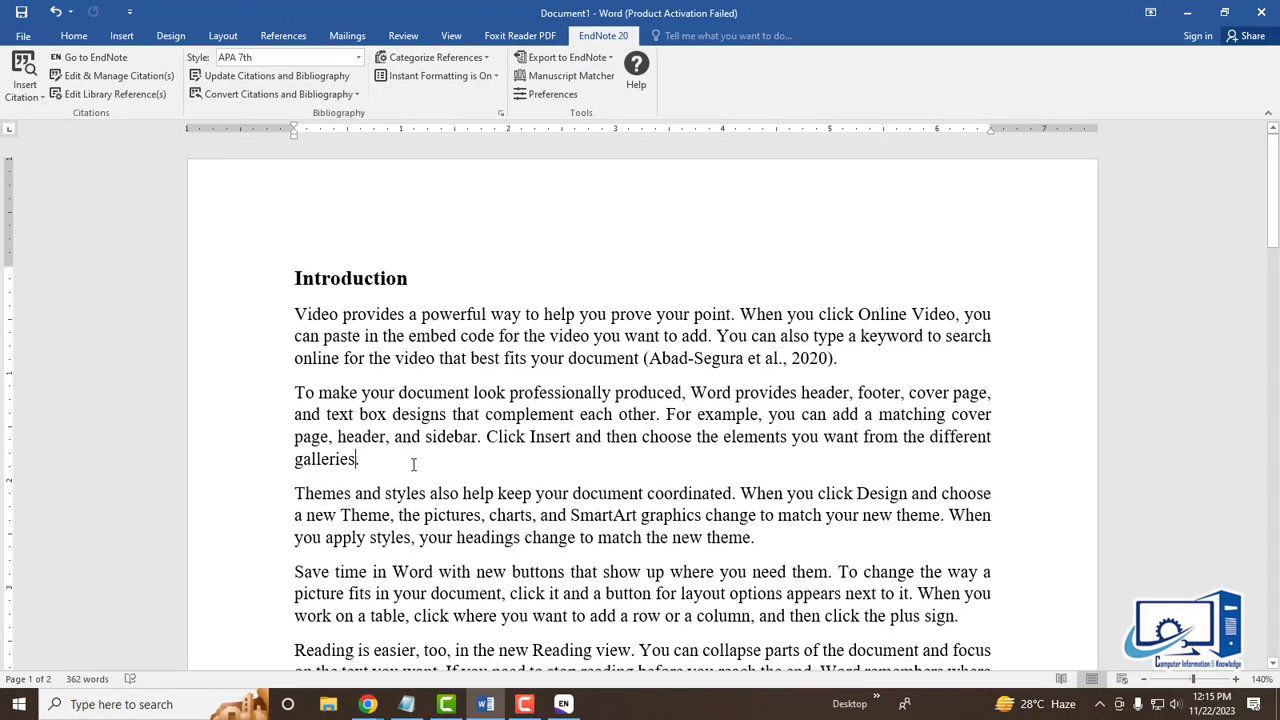
{"action": "left_click", "coordinate": [24, 72]}
{"action": "left_click", "coordinate": [516, 160]}
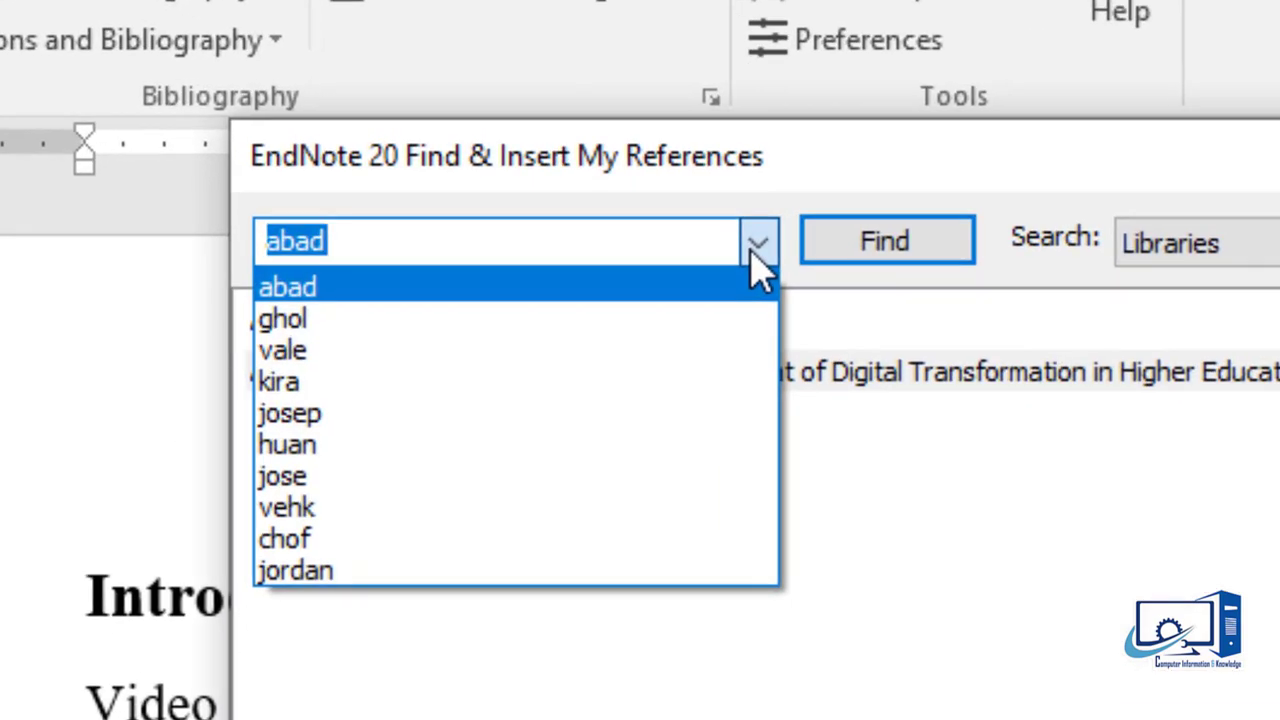
{"action": "left_click", "coordinate": [758, 262]}
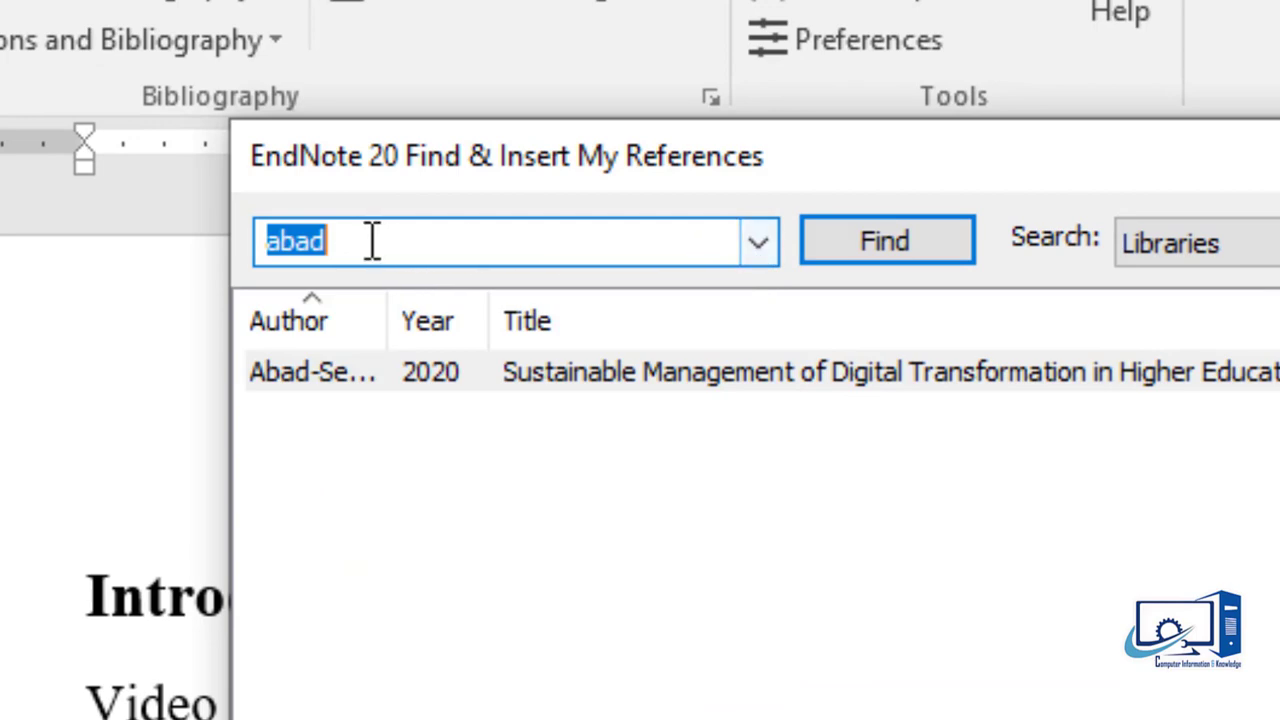
{"action": "type", "text": "chof"}
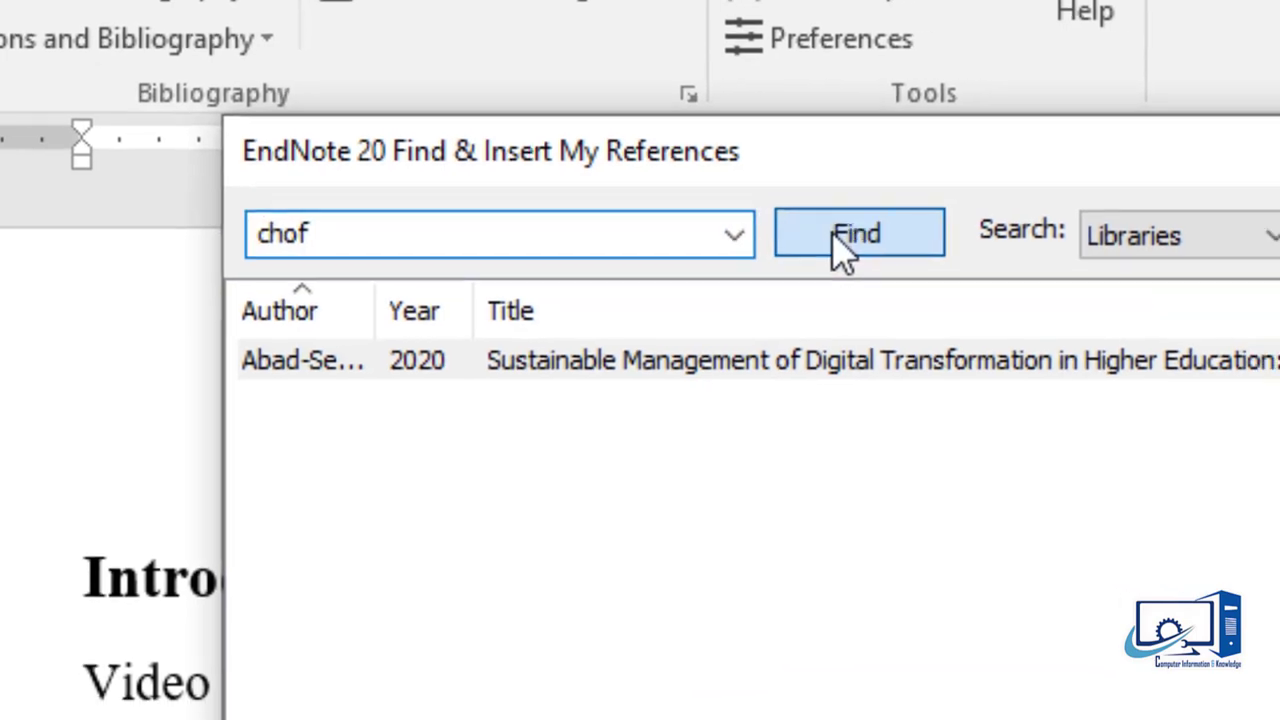
{"action": "left_click", "coordinate": [865, 245]}
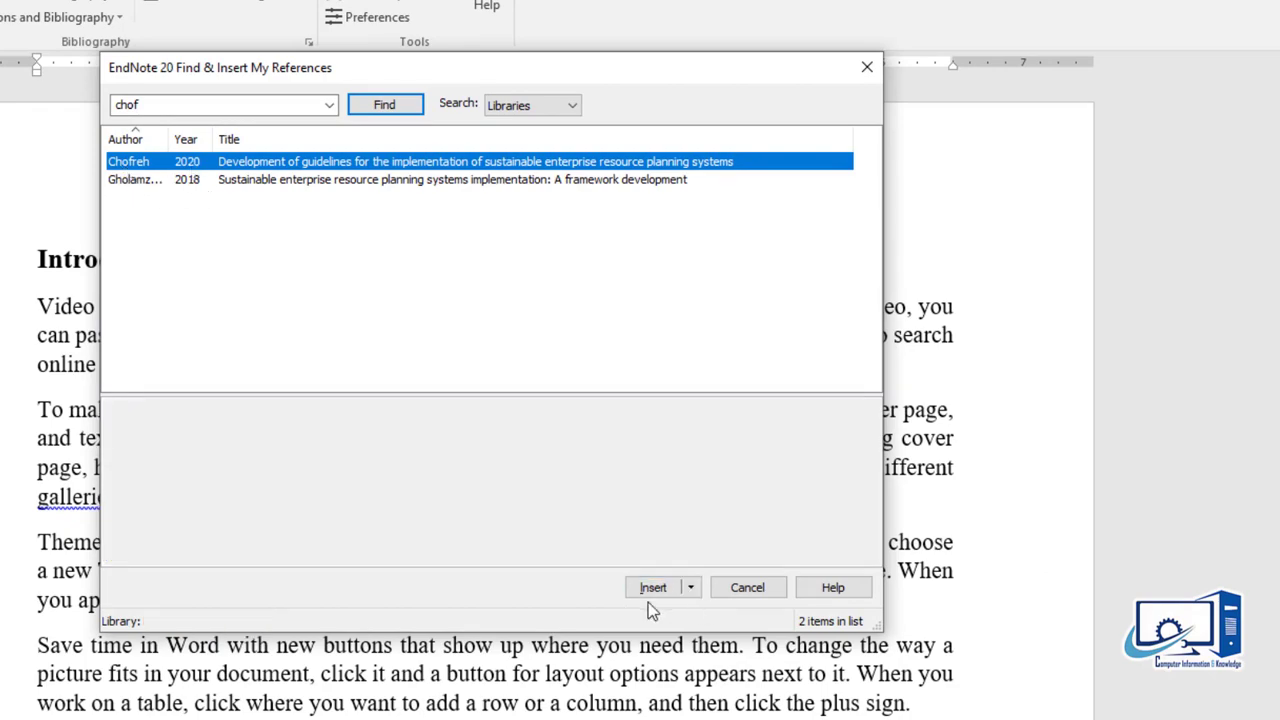
{"action": "left_click", "coordinate": [653, 588]}
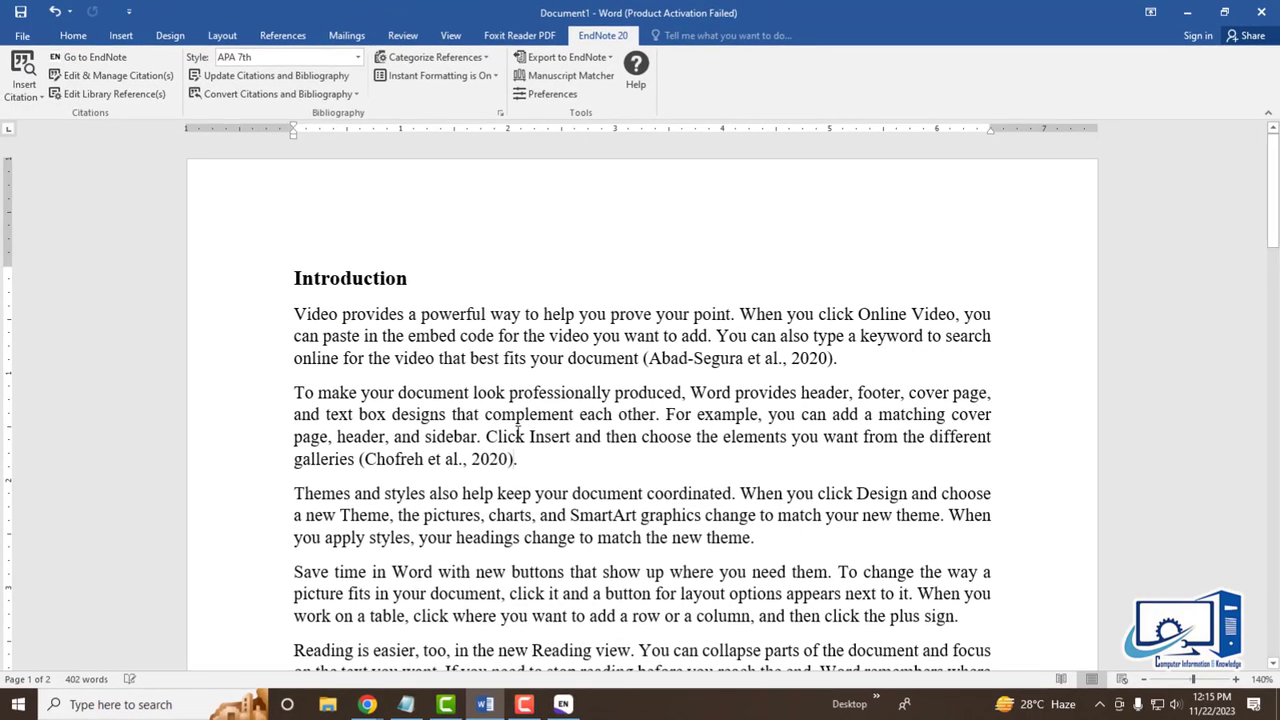
Step: Check the second paragraph's citation and the reference list at the end of the document
{"action": "scroll", "coordinate": [704, 571], "scroll_direction": "down", "scroll_amount": 2}
{"action": "left_click", "coordinate": [373, 333]}
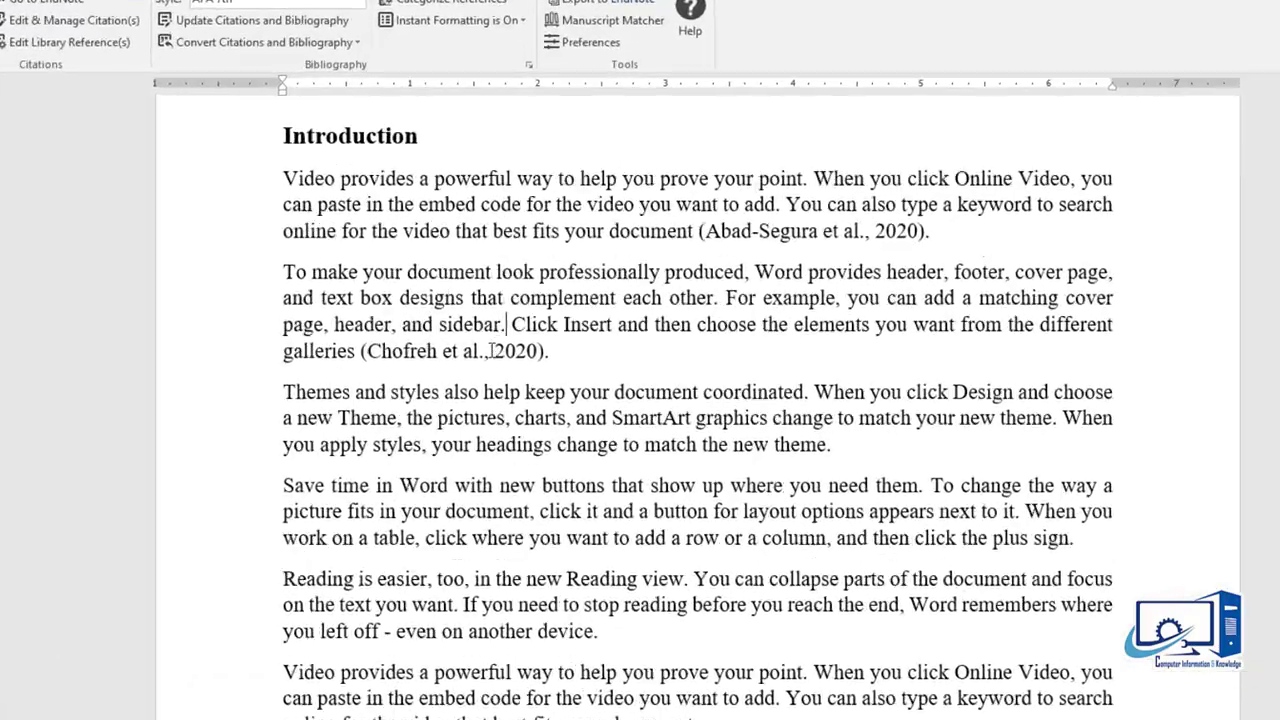
{"action": "left_click", "coordinate": [490, 350]}
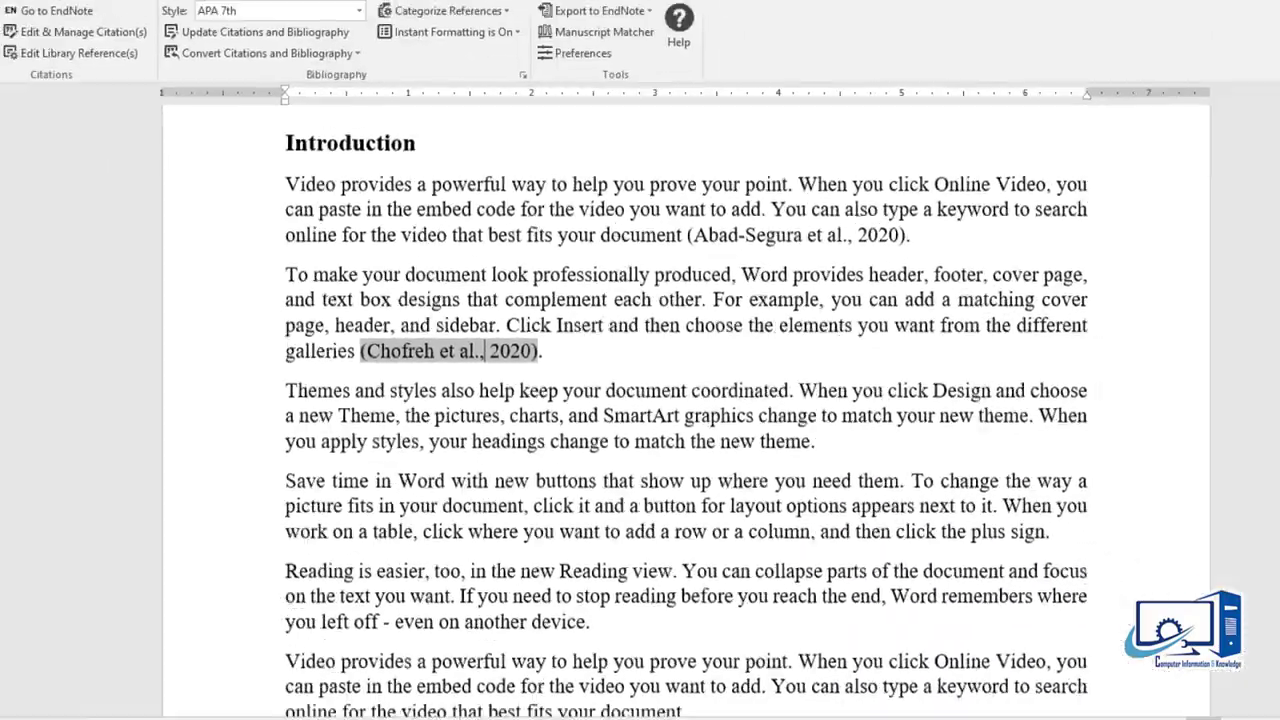
{"action": "scroll", "coordinate": [1270, 457], "scroll_direction": "down", "scroll_amount": 10}
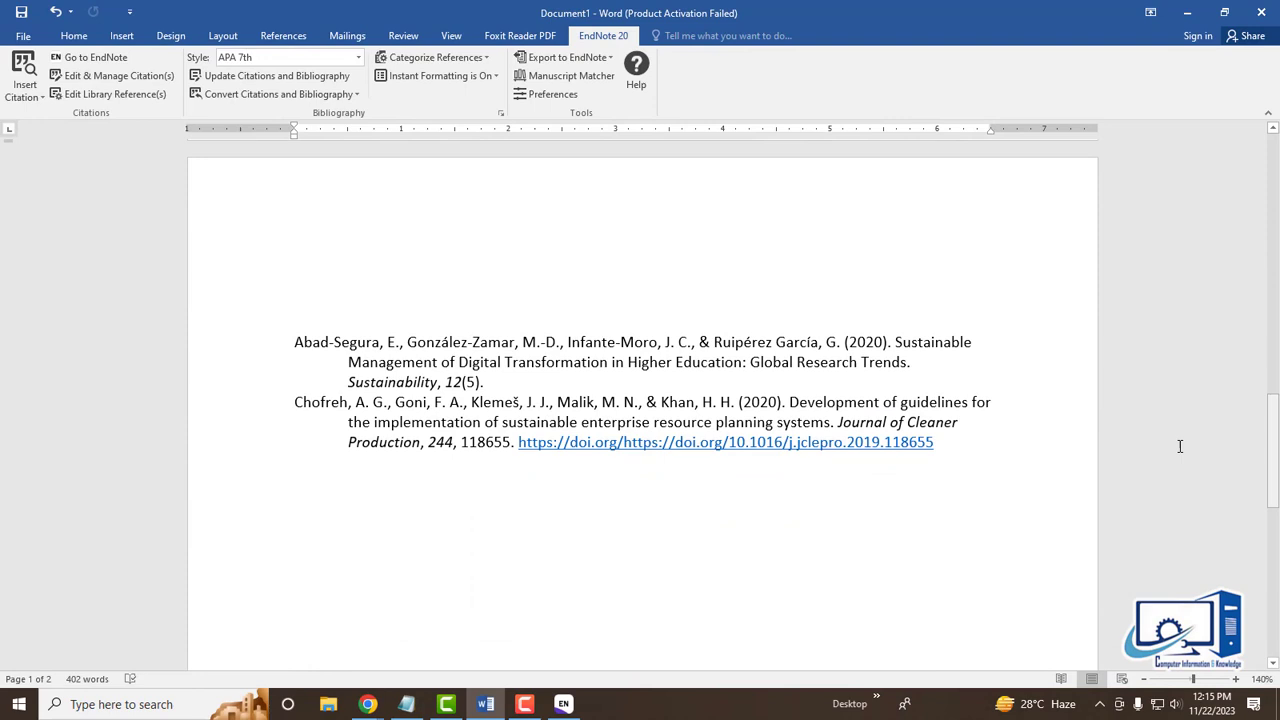
Step: Format both bibliography entries at the end of the document in Times New Roman, 12 pt
{"action": "left_click", "coordinate": [392, 424]}
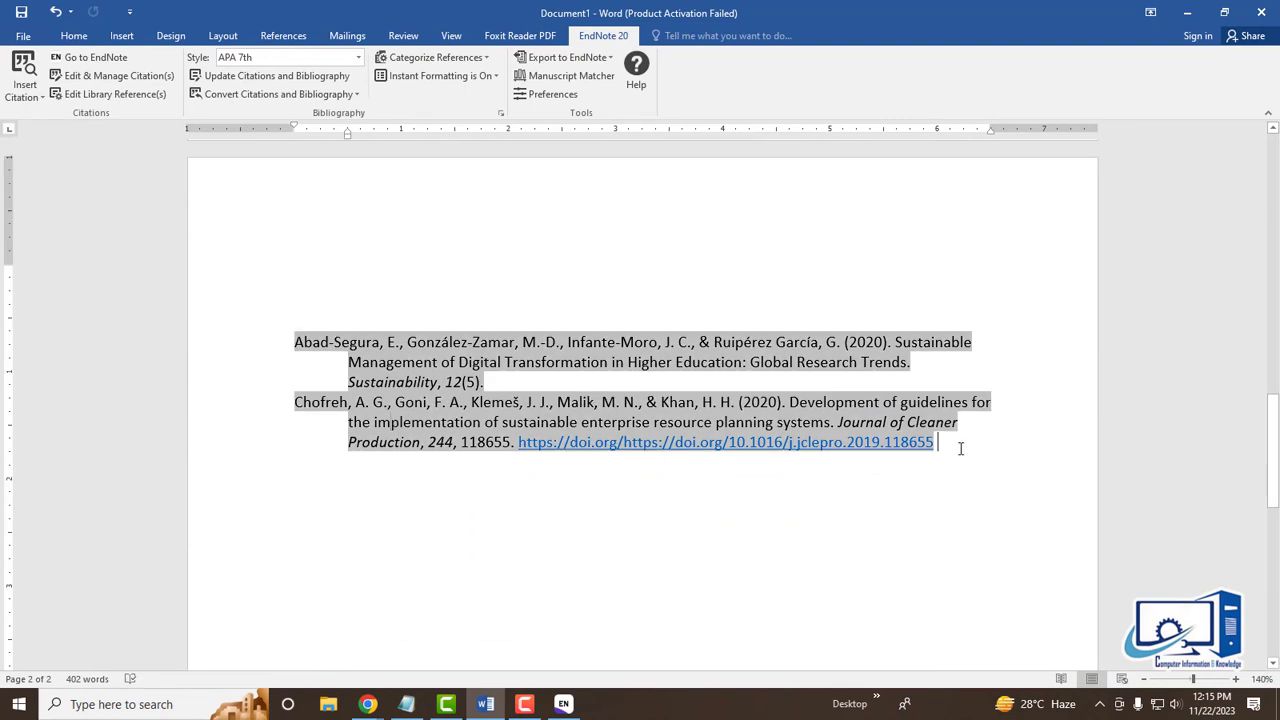
{"action": "left_click_drag", "start_coordinate": [960, 448], "coordinate": [270, 333]}
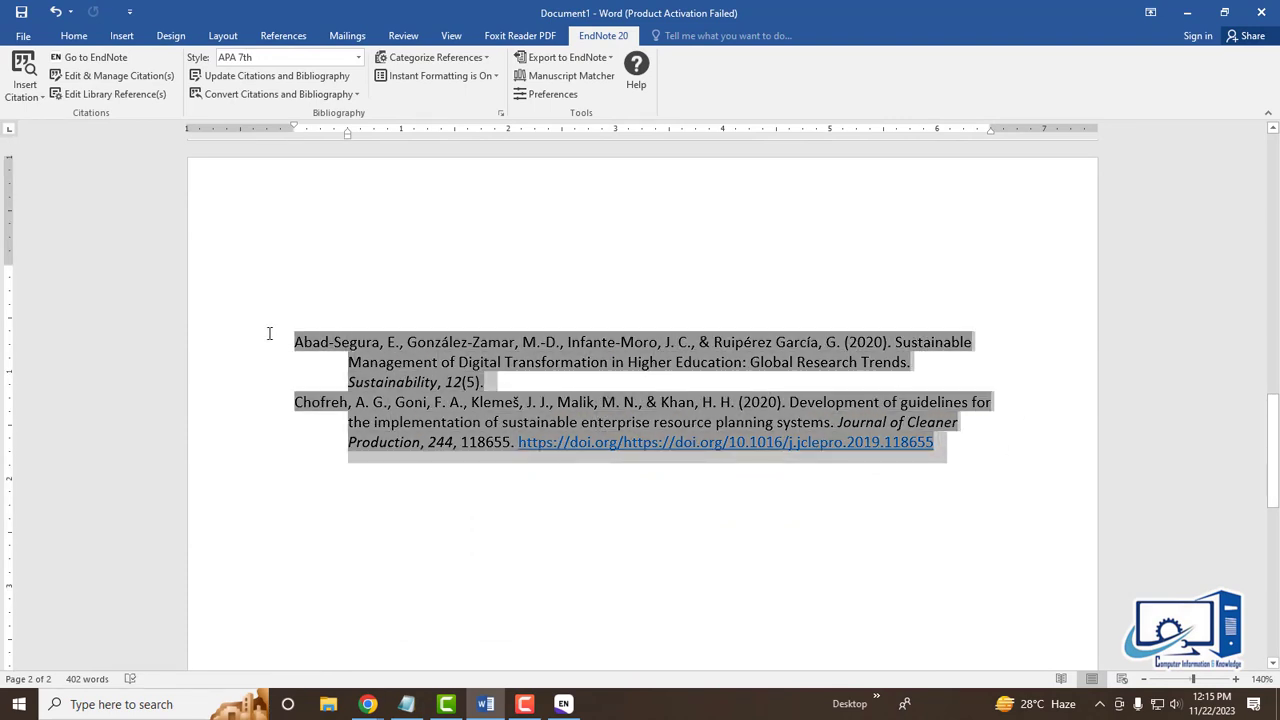
{"action": "left_click", "coordinate": [70, 36]}
{"action": "left_click", "coordinate": [175, 63]}
{"action": "type", "text": "Times New Ro"}
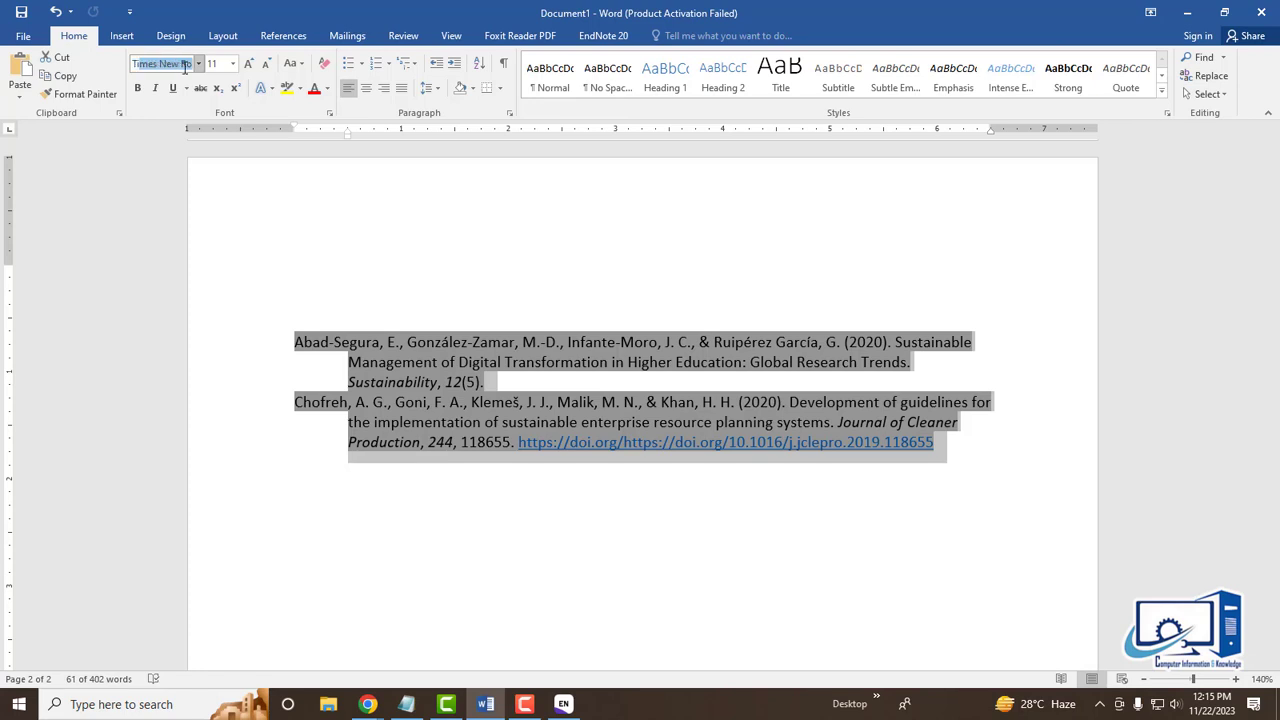
{"action": "key", "text": "Return"}
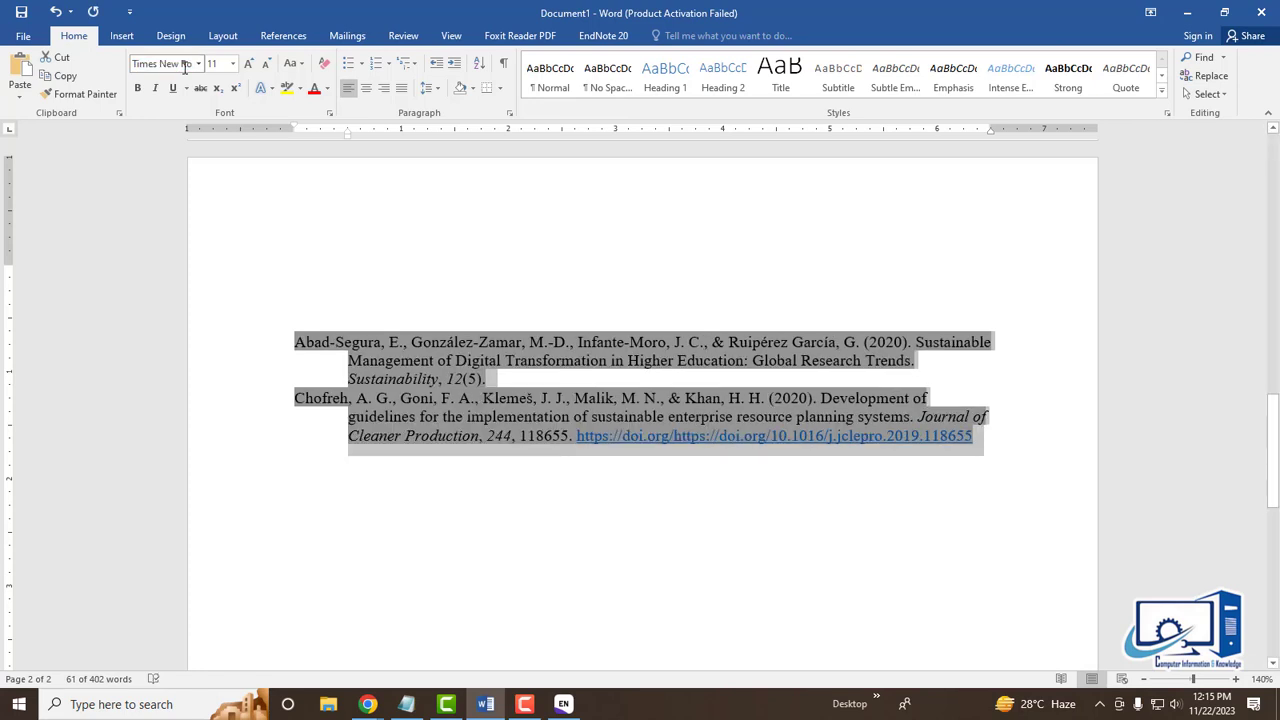
{"action": "left_click", "coordinate": [245, 64]}
Step: Set the paragraph spacing before the selected bibliography entries to 6 pt
{"action": "left_click", "coordinate": [432, 90]}
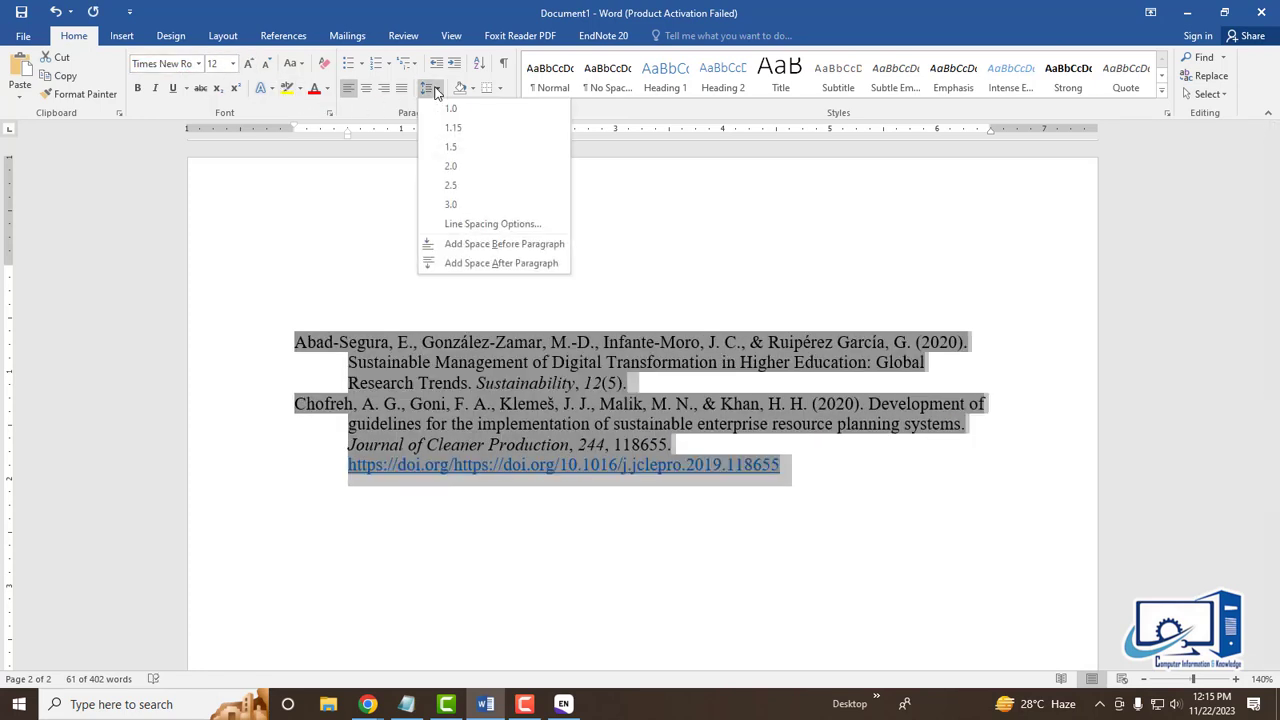
{"action": "left_click", "coordinate": [478, 222]}
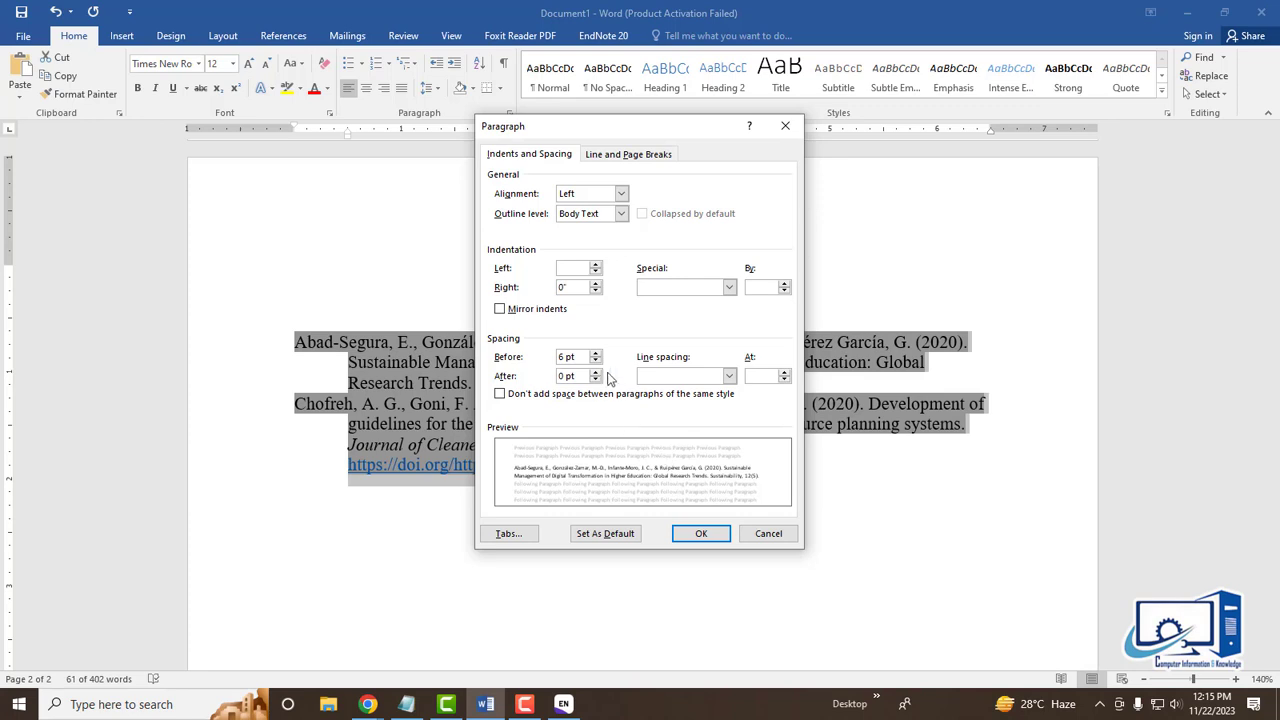
{"action": "left_click", "coordinate": [689, 534]}
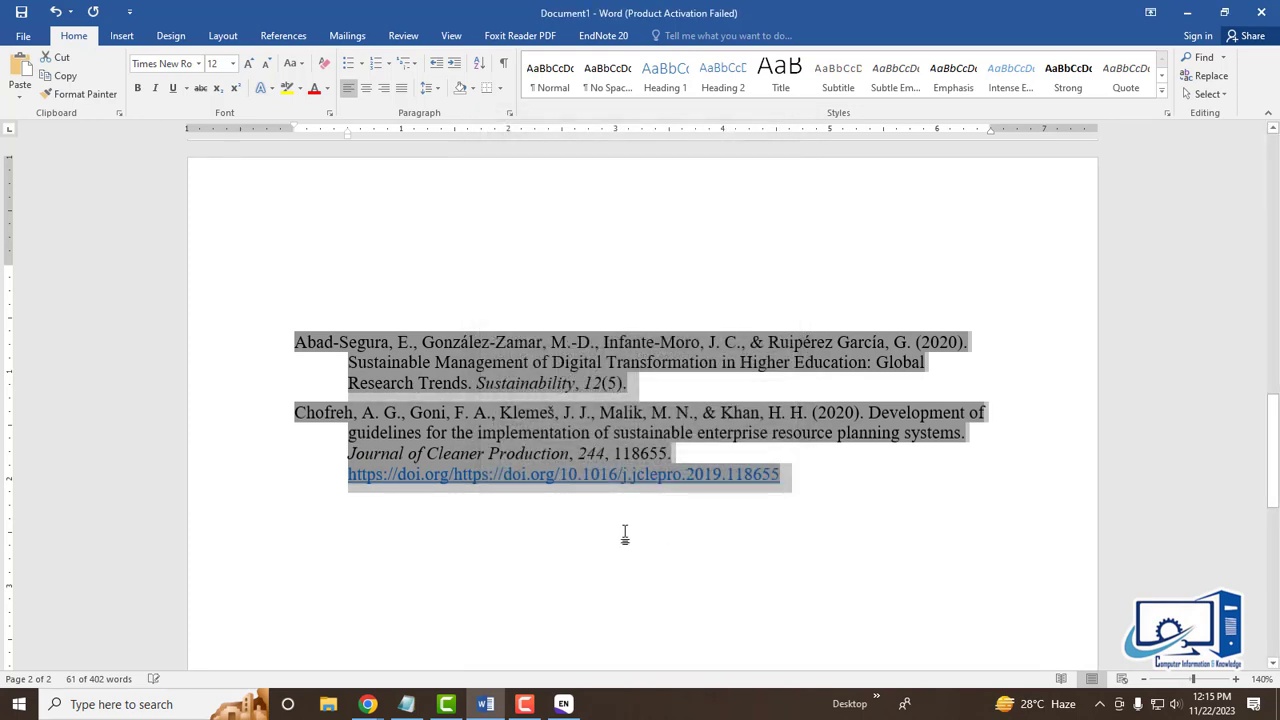
{"action": "left_click", "coordinate": [626, 536]}
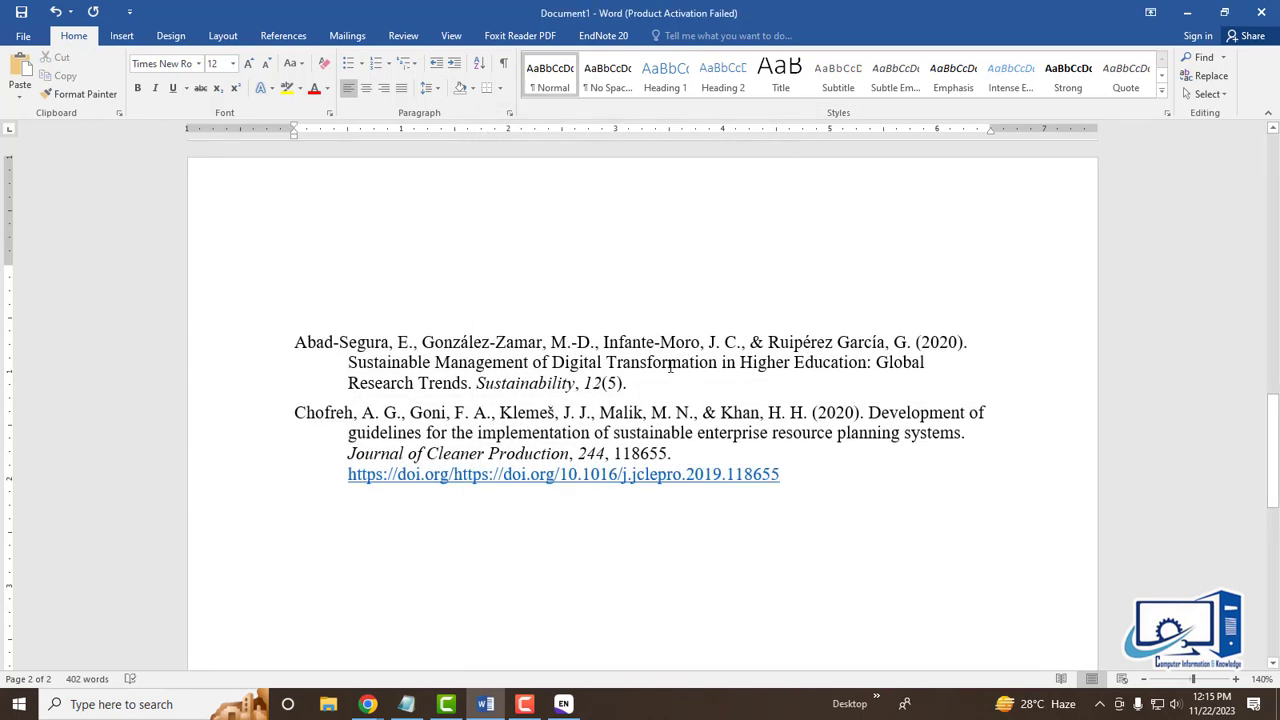
Step: Review the formatted reference list and the in-text citations in the first two paragraphs under Introduction
{"action": "scroll", "coordinate": [670, 365], "scroll_direction": "down", "scroll_amount": 2}
{"action": "scroll", "coordinate": [843, 387], "scroll_direction": "up", "scroll_amount": 15}
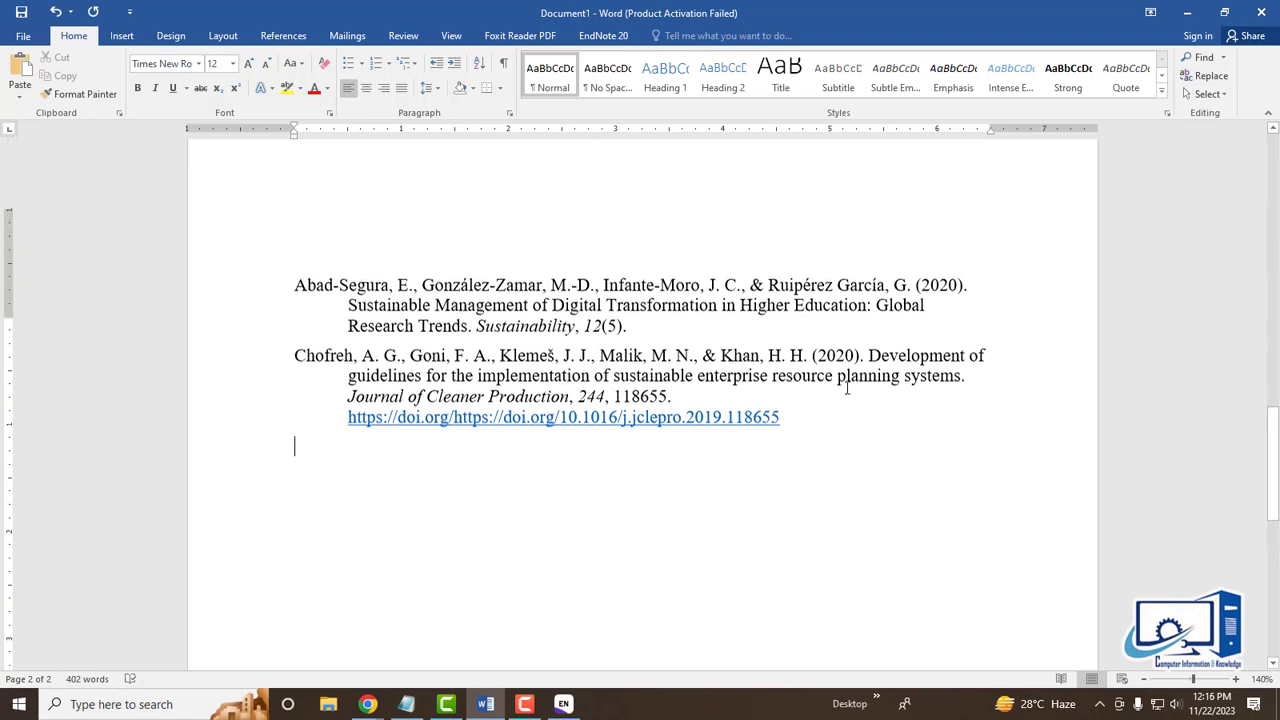
{"action": "scroll", "coordinate": [847, 387], "scroll_direction": "up", "scroll_amount": 2}
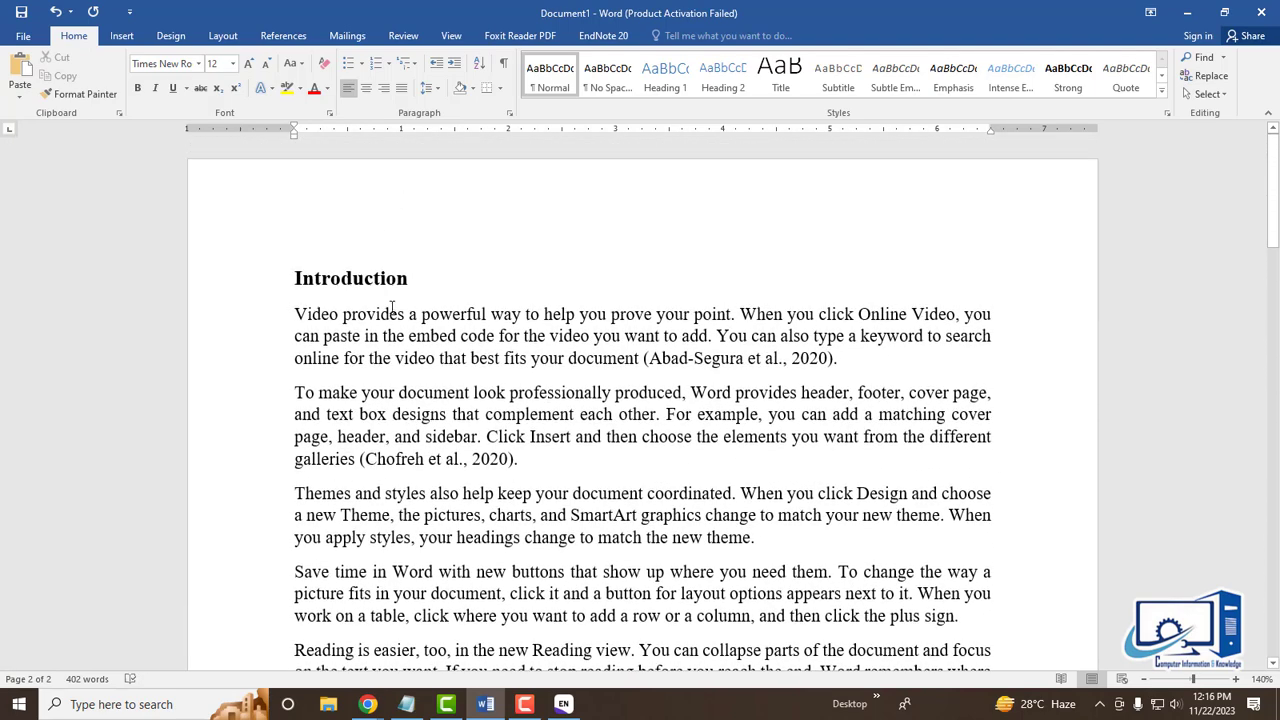
{"action": "left_click_drag", "start_coordinate": [297, 270], "coordinate": [577, 537]}
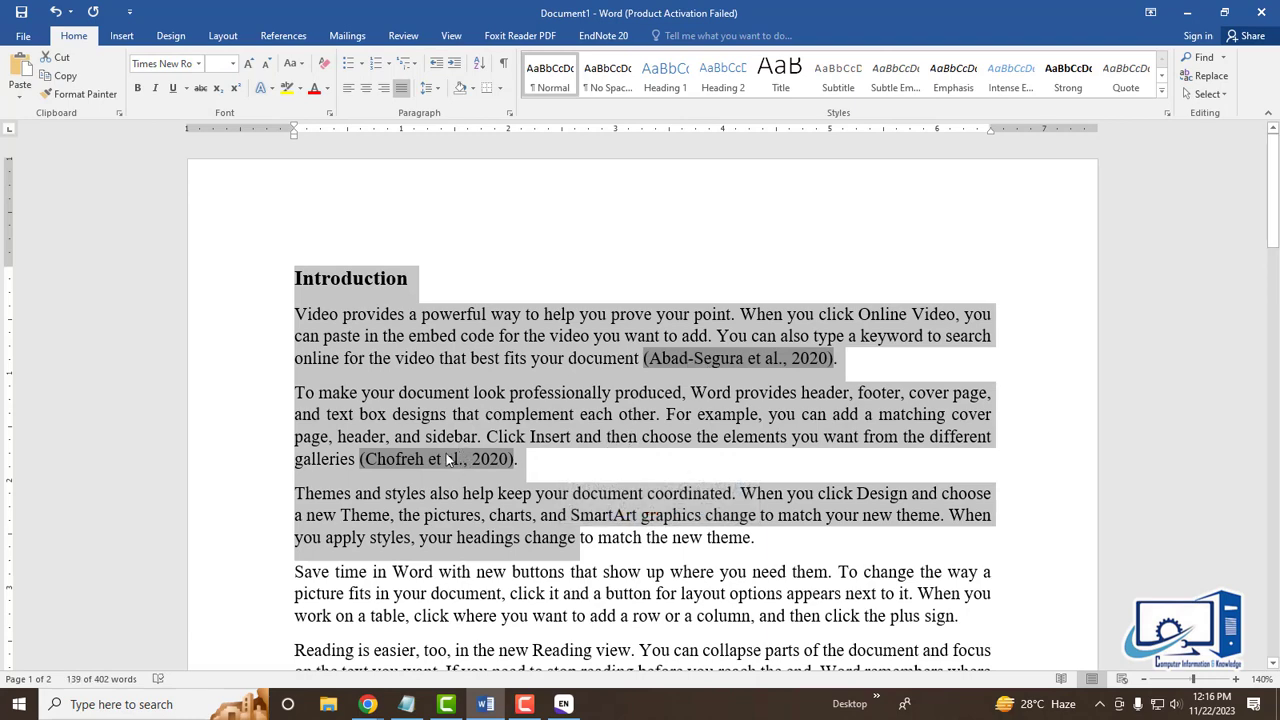
{"action": "left_click", "coordinate": [630, 522]}
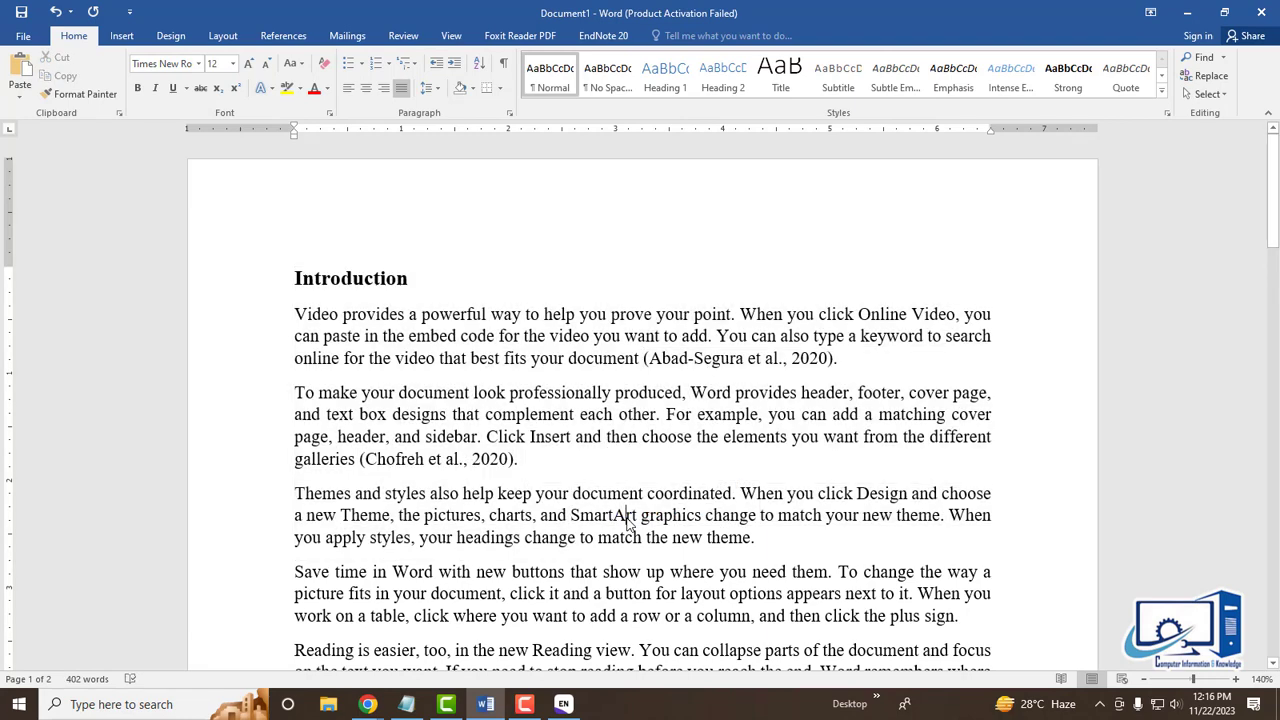
Step: Switch to EndNote and view the full list of references in the library
{"action": "left_click", "coordinate": [563, 704]}
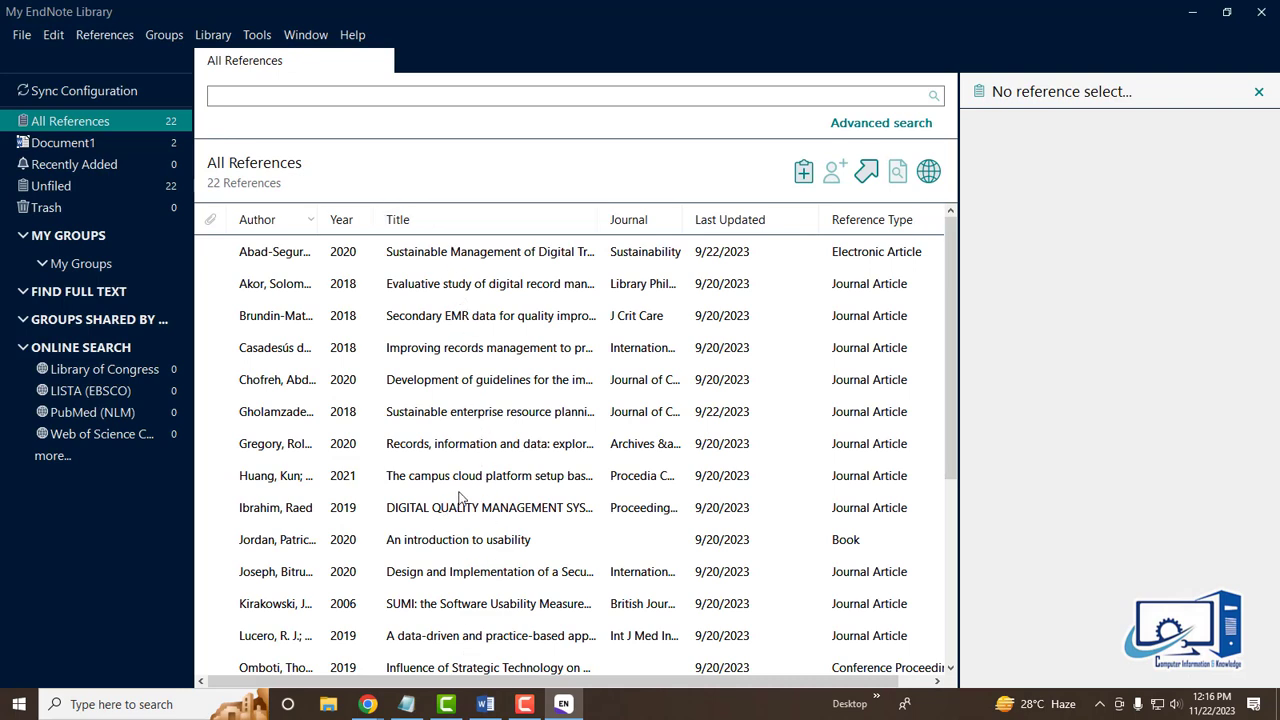
{"action": "left_click", "coordinate": [524, 704]}
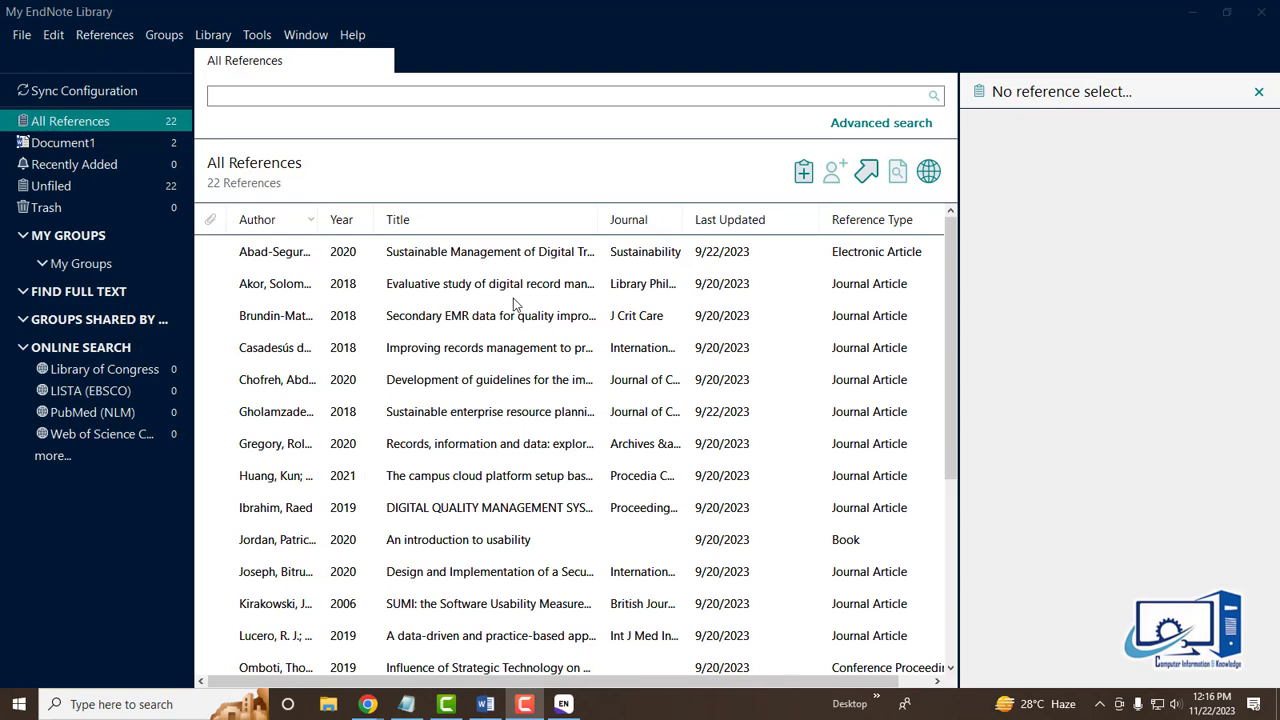